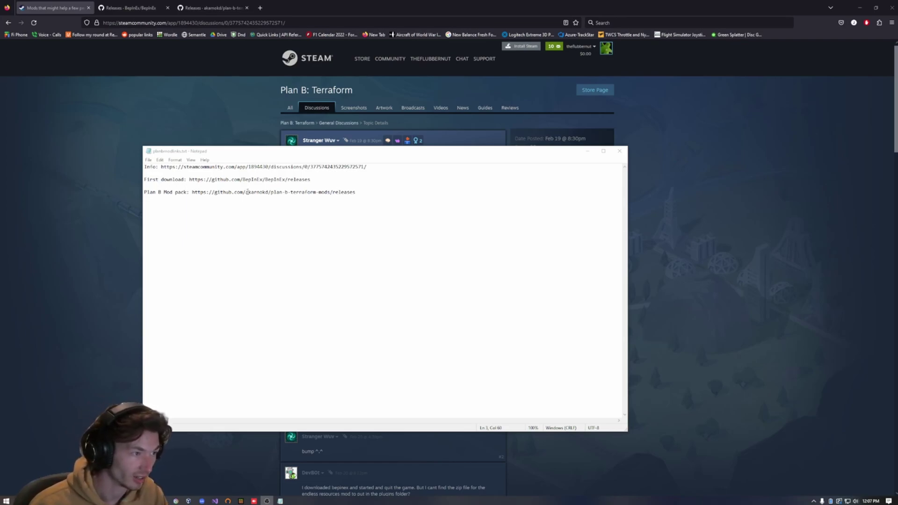
# - Review the discussion and mod pack links in planbmodlinks.txt and bring the Steam discussion page forward
pyautogui.moveTo(246, 192); pyautogui.dragTo(266, 191)
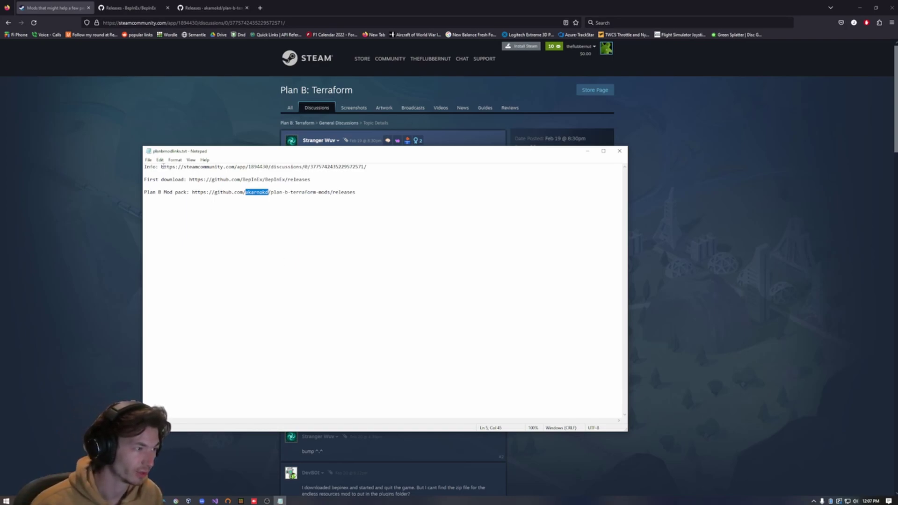
pyautogui.moveTo(162, 167); pyautogui.dragTo(330, 171)
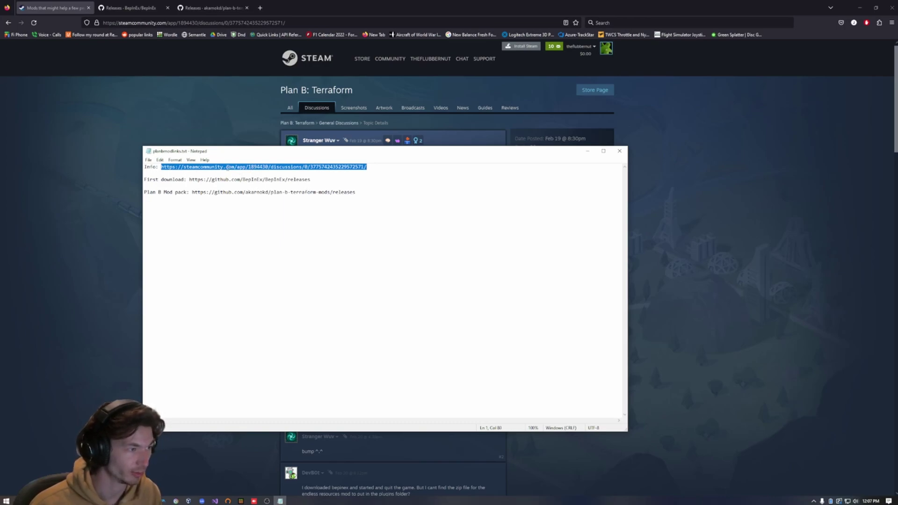
pyautogui.click(117, 194)
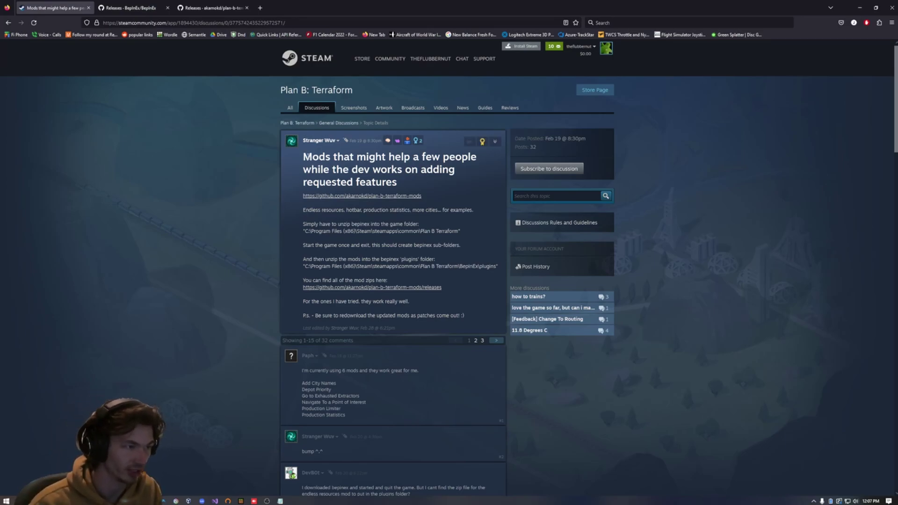
# - Read the Steam discussion post's mod description and its instruction to unzip BepInEx into the game folder
pyautogui.moveTo(304, 155); pyautogui.dragTo(369, 195)
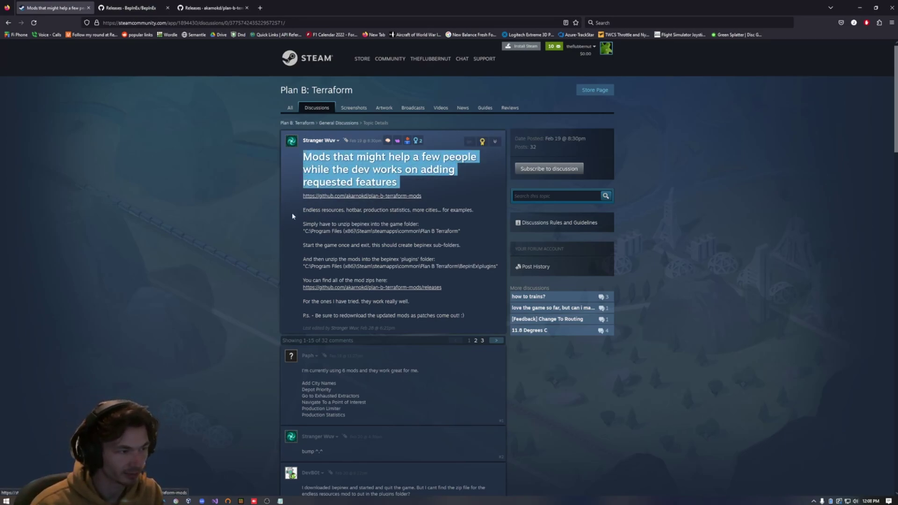
pyautogui.moveTo(303, 209); pyautogui.dragTo(281, 160)
pyautogui.click(389, 208)
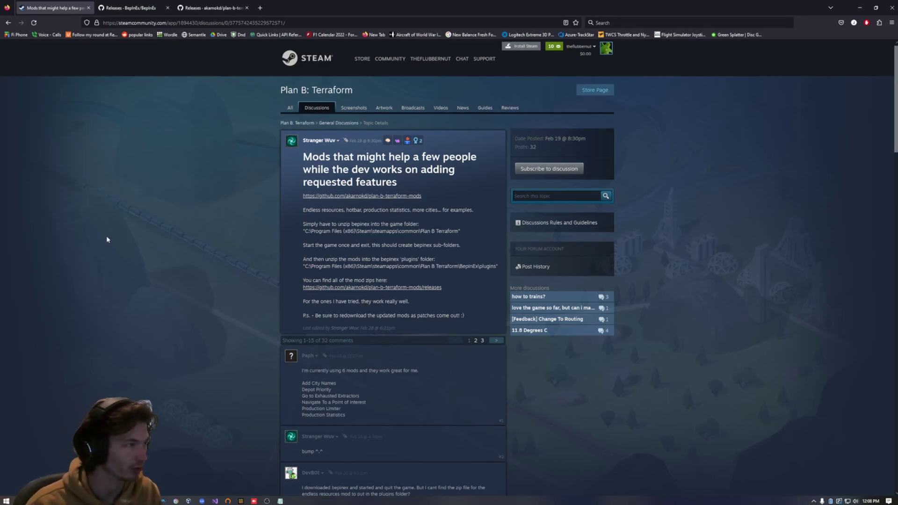
pyautogui.moveTo(330, 224); pyautogui.dragTo(396, 224)
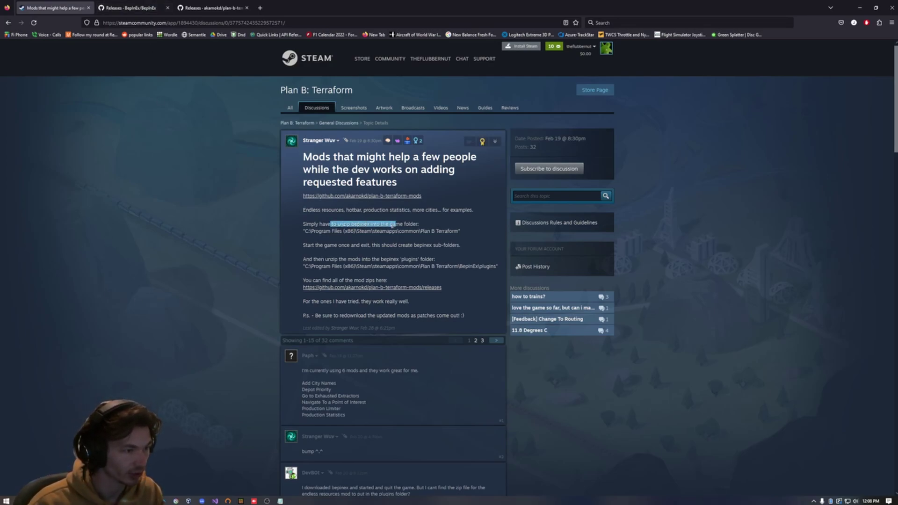
pyautogui.doubleClick(361, 224)
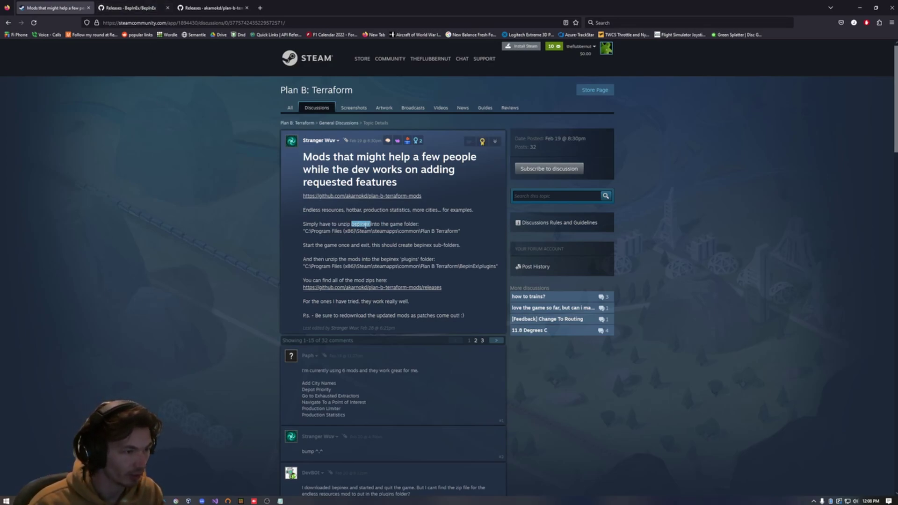
# - Check the "First download" BepInEx releases link in planbmodlinks.txt
pyautogui.click(281, 502)
pyautogui.moveTo(145, 179); pyautogui.dragTo(204, 184)
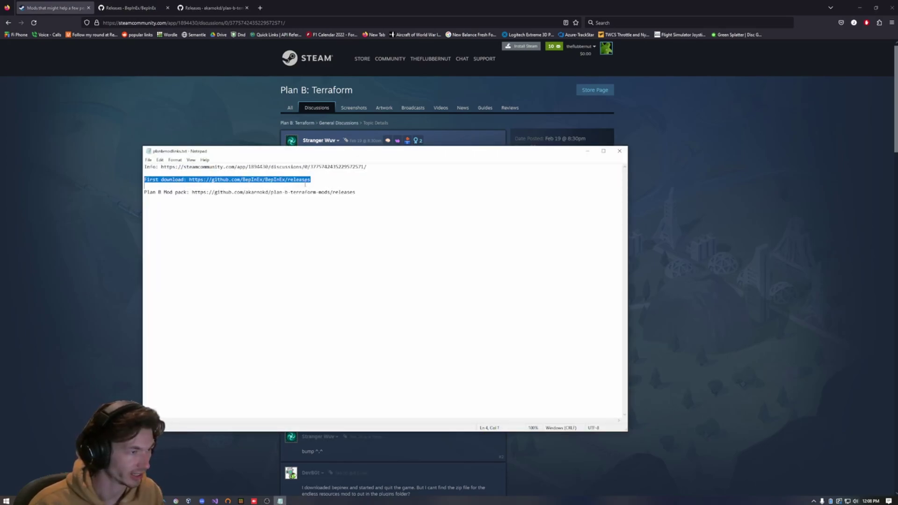
pyautogui.click(305, 185)
pyautogui.moveTo(145, 180); pyautogui.dragTo(310, 180)
pyautogui.click(304, 184)
# - Switch to the BepInEx releases page and read the plugin compatibility note of the 6.0.0-pre.1 release
pyautogui.click(135, 4)
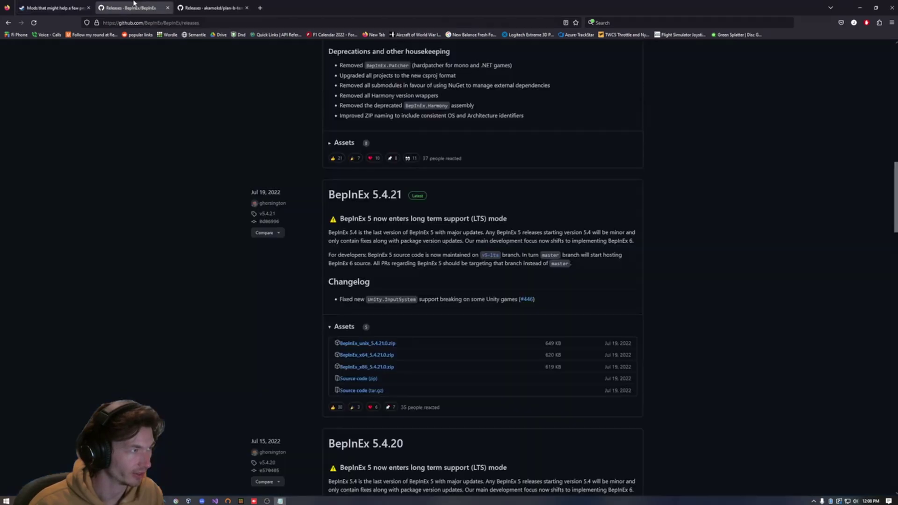
pyautogui.scroll(20, 159, 309)
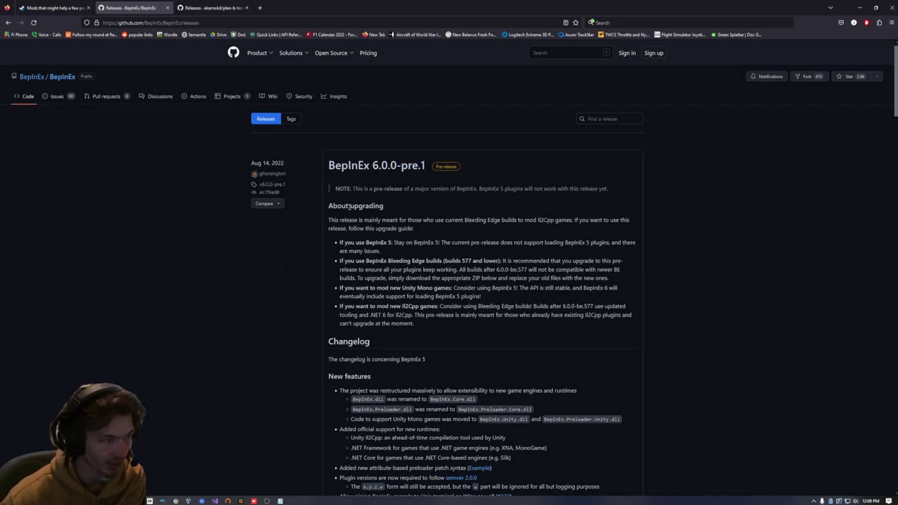
pyautogui.moveTo(482, 188); pyautogui.dragTo(610, 189)
pyautogui.click(551, 219)
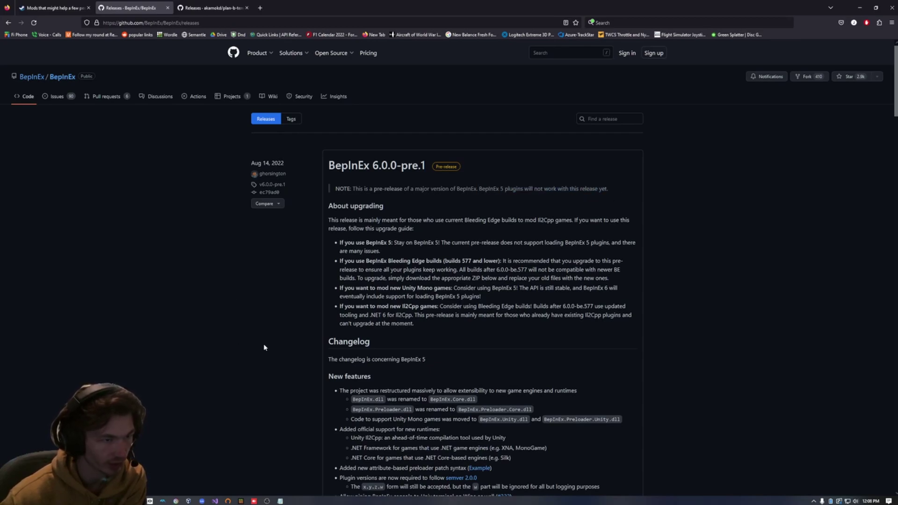
# - Download BepInEx_x64_5.4.21.0.zip from the BepInEx 5.4.21 release and show the file in its Downloads folder
pyautogui.scroll(-15, 263, 345)
pyautogui.scroll(2, 270, 350)
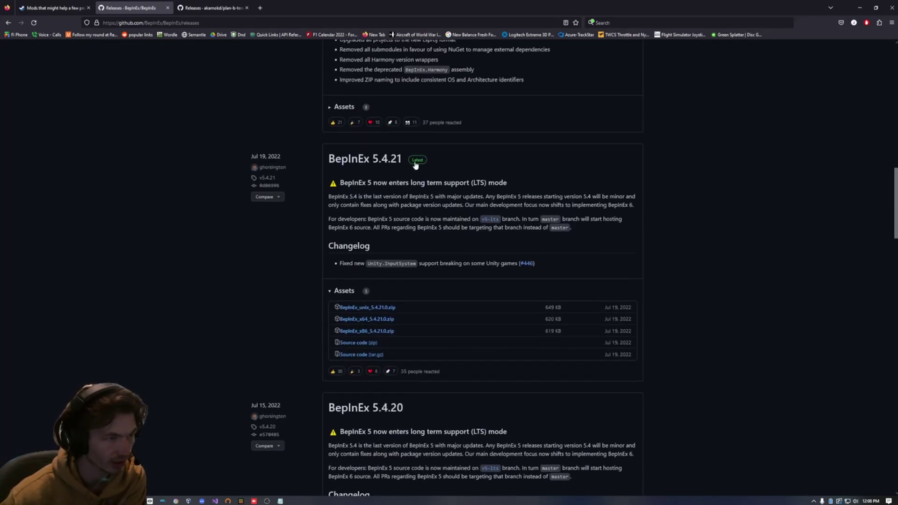
pyautogui.scroll(2, 271, 334)
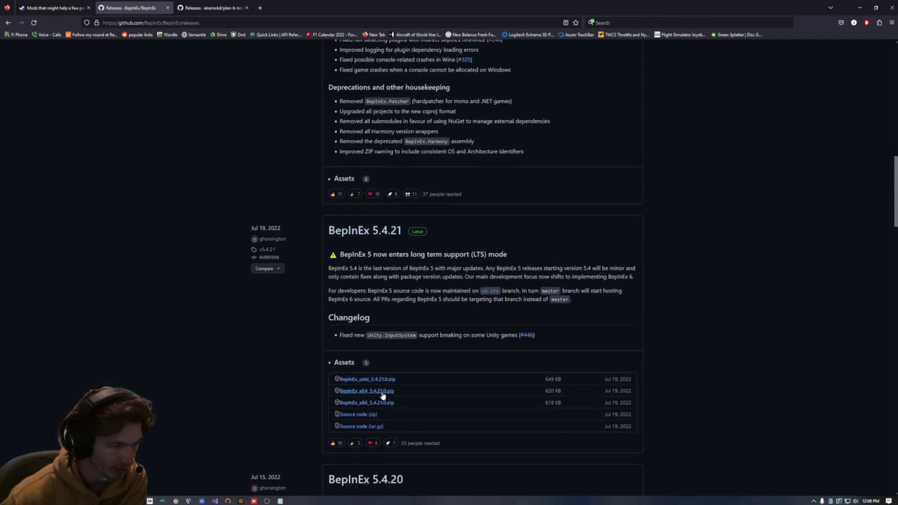
pyautogui.scroll(-2, 377, 396)
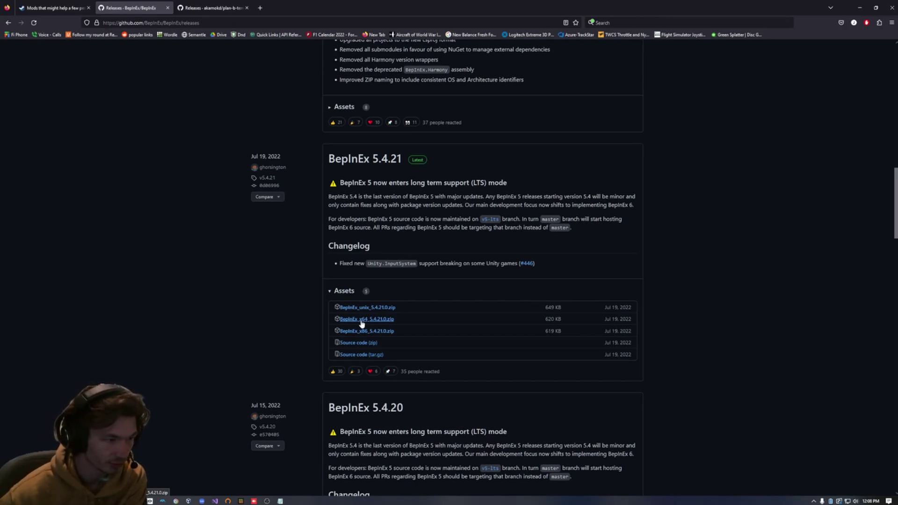
pyautogui.click(361, 322)
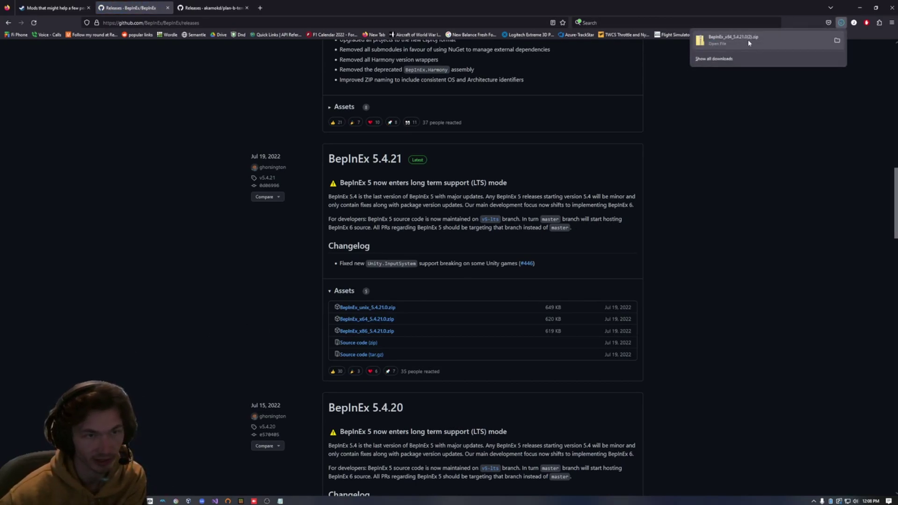
pyautogui.click(837, 40)
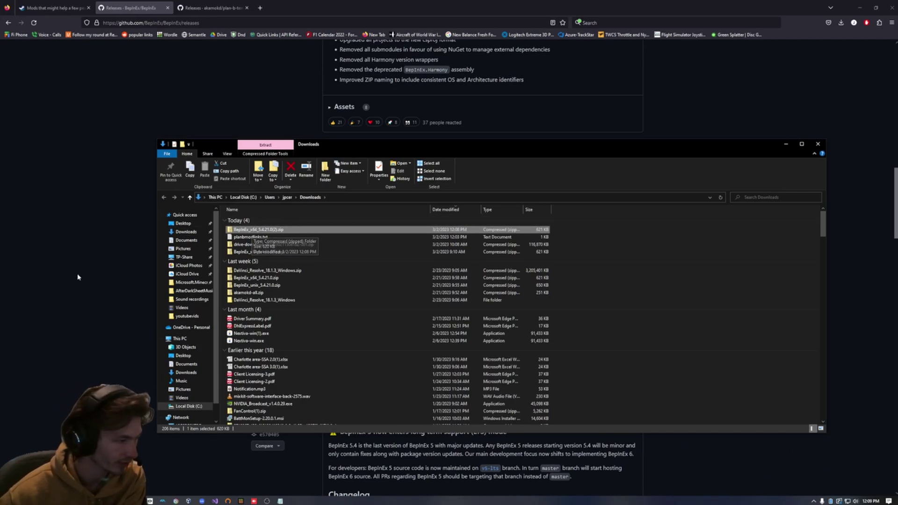
# - Switch to Steam, browse the local files of Plan B: Terraform, and move the folder window higher on the screen
pyautogui.hotkey('alt', 'Tab')
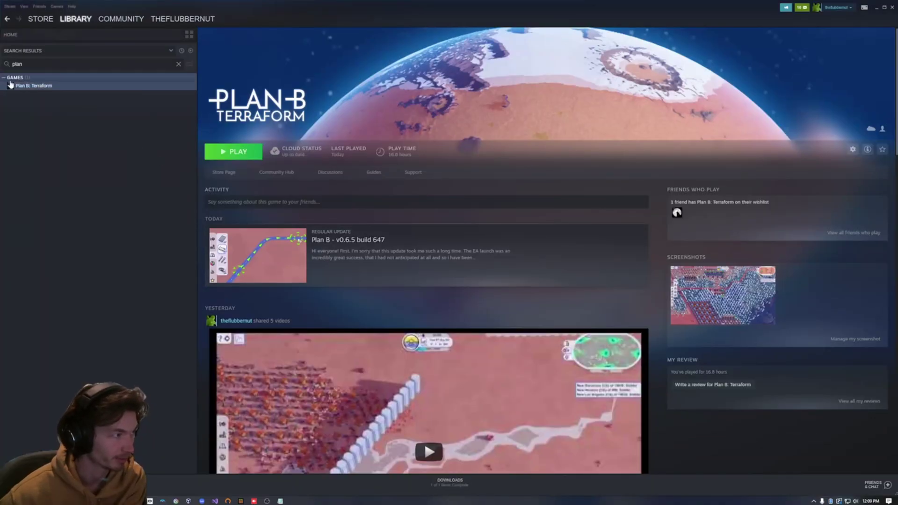
pyautogui.rightClick(59, 88)
pyautogui.moveTo(74, 124)
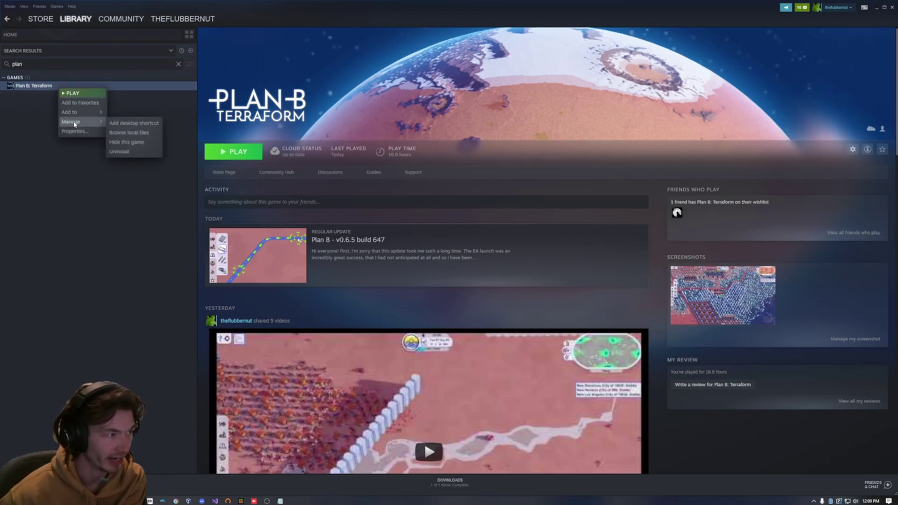
pyautogui.click(128, 133)
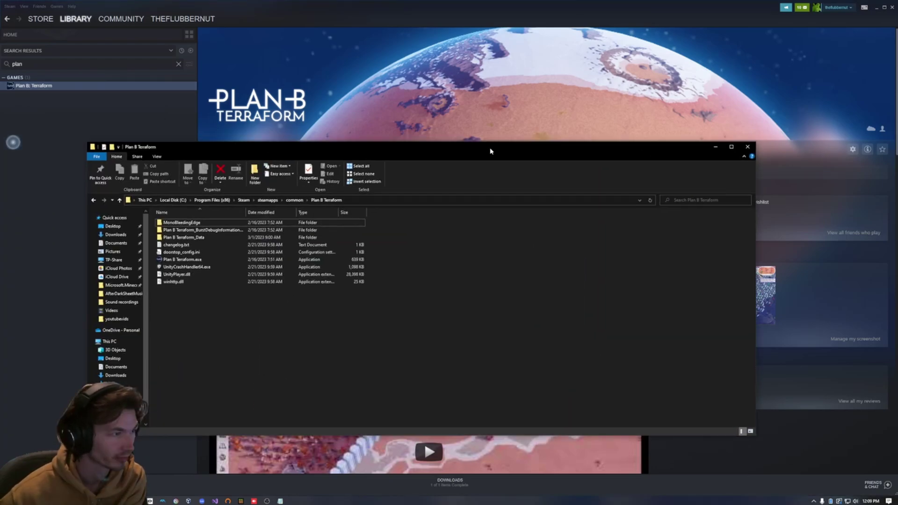
pyautogui.moveTo(494, 153); pyautogui.dragTo(541, 106)
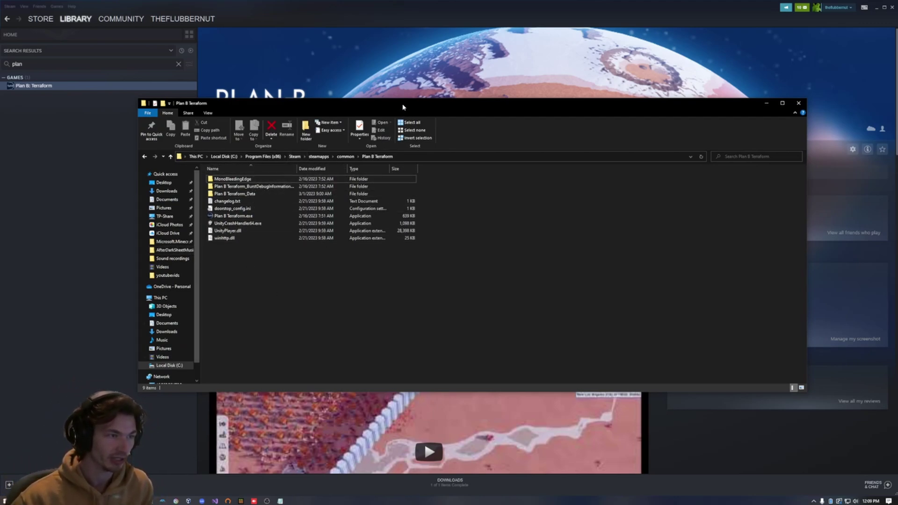
pyautogui.moveTo(404, 107); pyautogui.dragTo(380, 79)
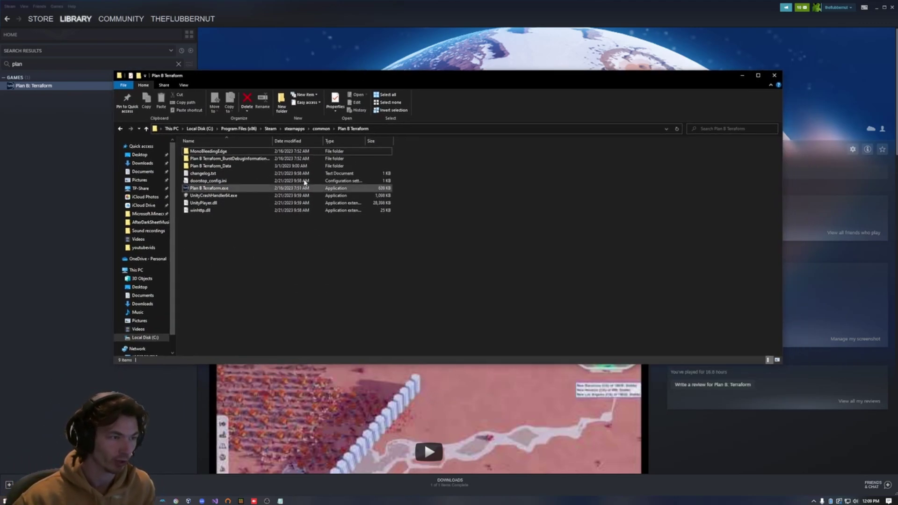
# - Extract the downloaded BepInEx zip into C:\Program Files (x86)\Steam\steamapps\common\Plan B Terraform, using the copied folder path and replacing the existing files
pyautogui.click(407, 130)
pyautogui.hotkey('ctrl', 'c')
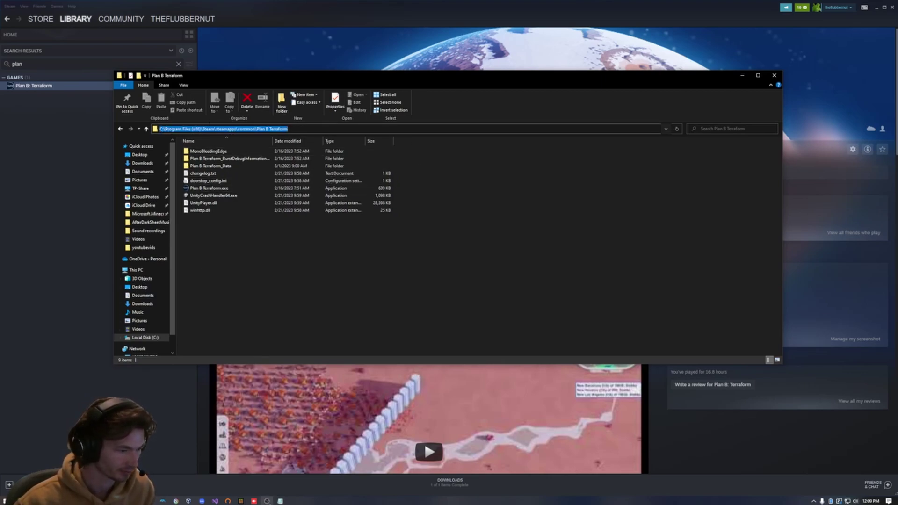
pyautogui.moveTo(115, 500)
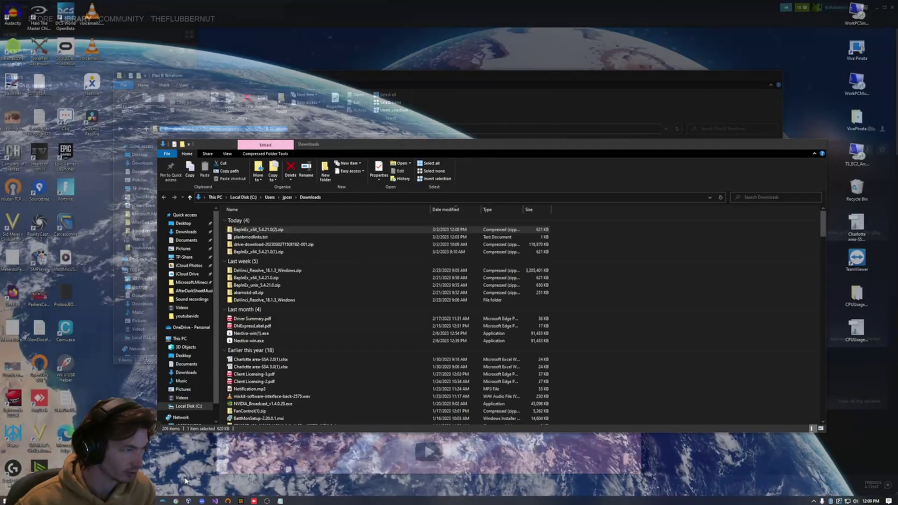
pyautogui.click(189, 477)
pyautogui.rightClick(287, 231)
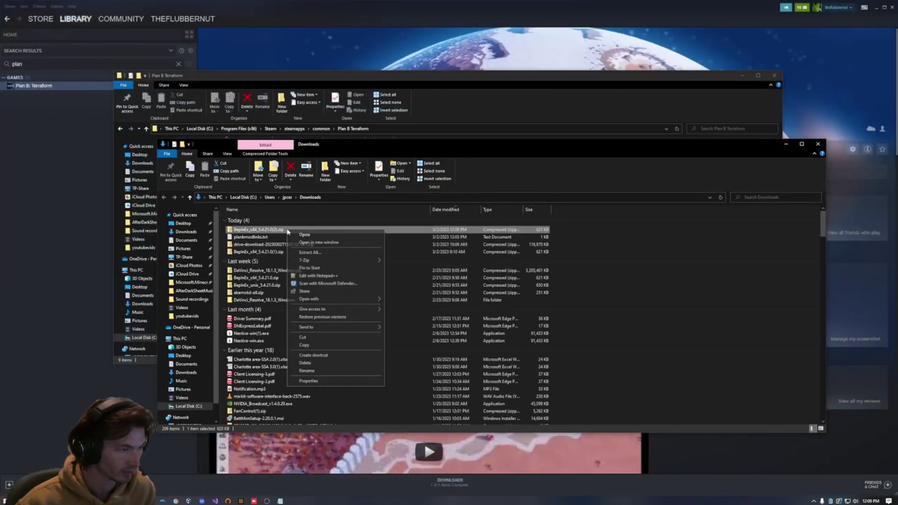
pyautogui.click(322, 257)
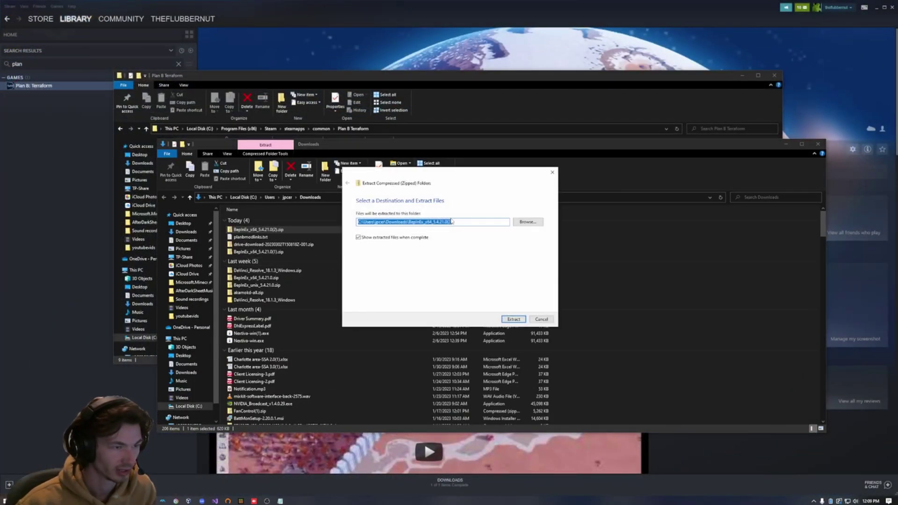
pyautogui.hotkey('ctrl', 'v')
pyautogui.moveTo(485, 222); pyautogui.dragTo(358, 223)
pyautogui.click(509, 320)
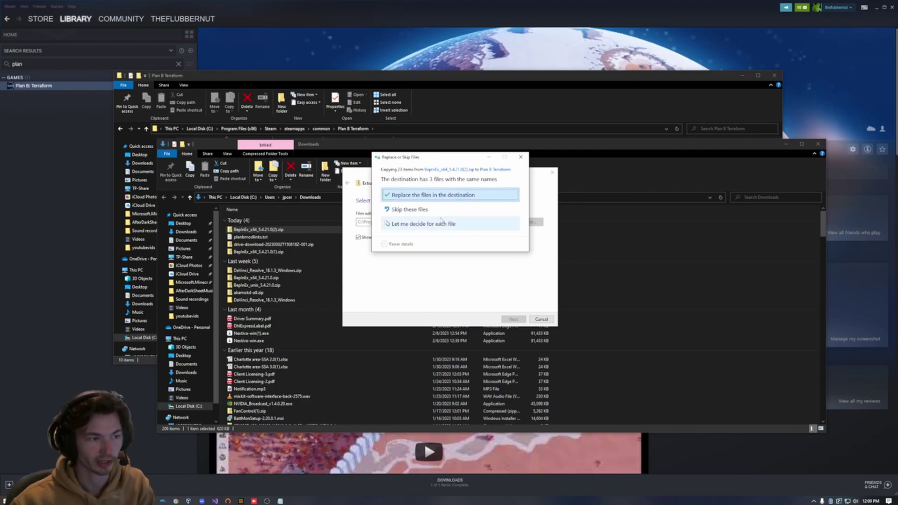
pyautogui.click(444, 196)
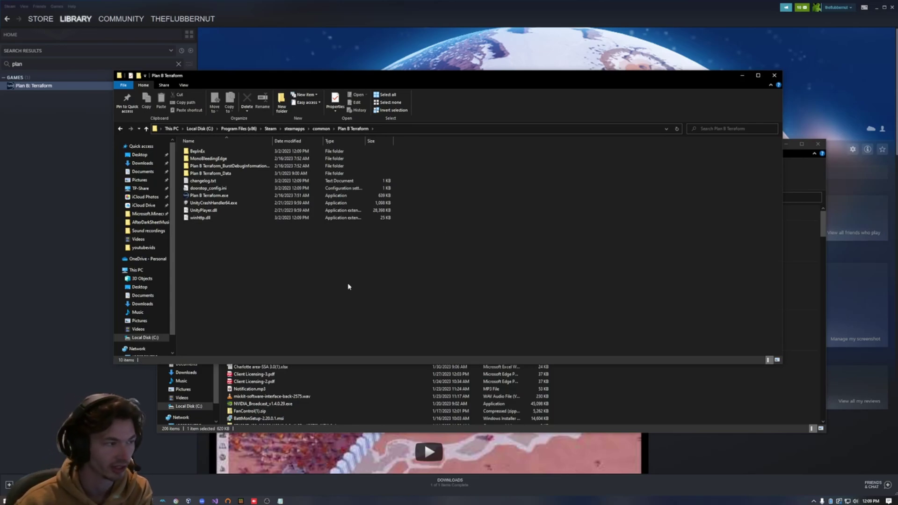
# - Minimize the Downloads window and select the extracted BepInEx folder in the game folder
pyautogui.click(790, 233)
pyautogui.click(786, 147)
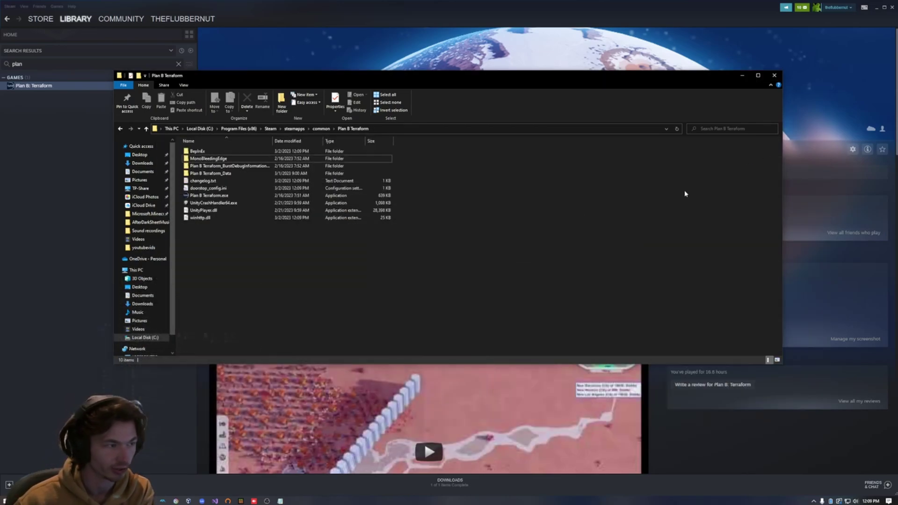
pyautogui.click(199, 152)
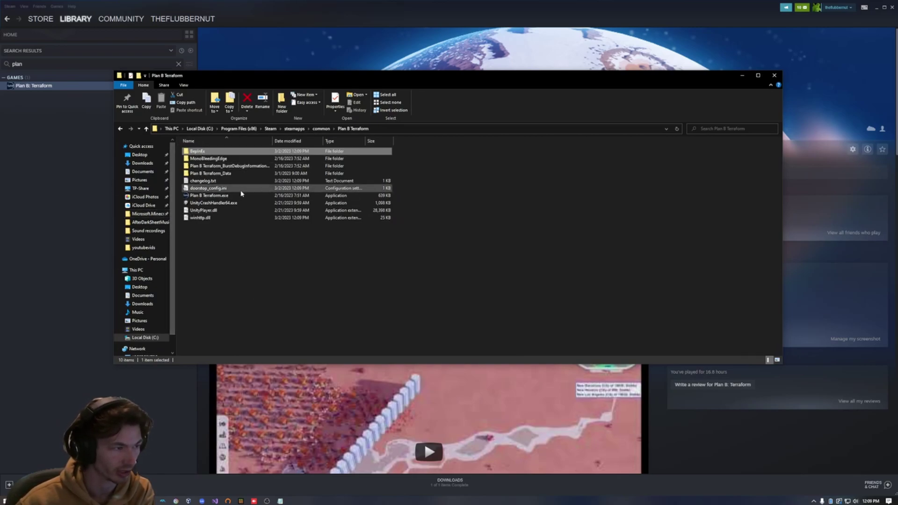
# - Launch Plan B: Terraform from the Steam library, start it from its launcher, and load the existing saved game
pyautogui.click(64, 170)
pyautogui.click(220, 157)
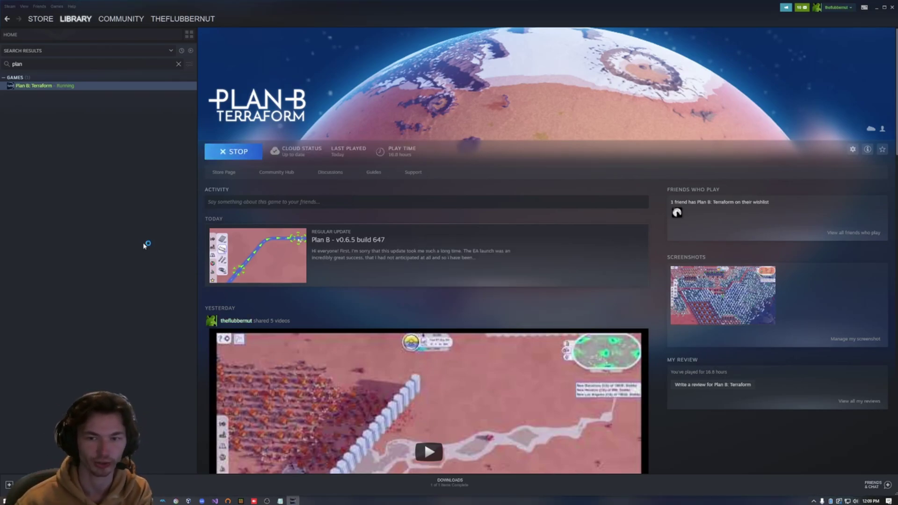
pyautogui.click(521, 287)
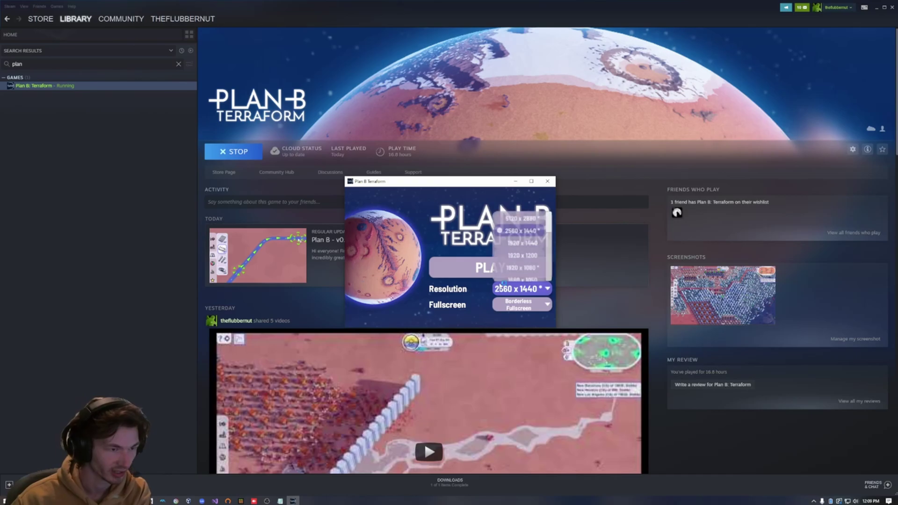
pyautogui.click(458, 270)
pyautogui.click(70, 226)
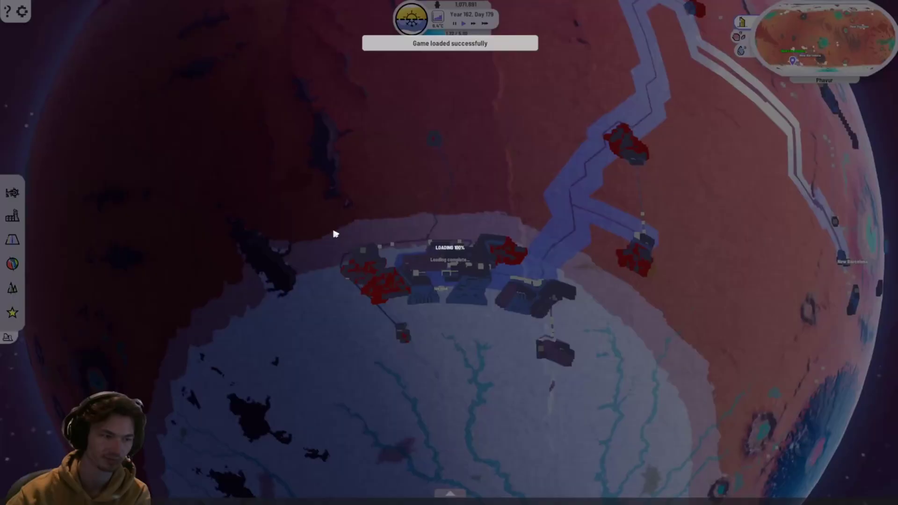
# - Quit the game completely and bring the Plan B Terraform folder window back to the front
pyautogui.press('Escape')
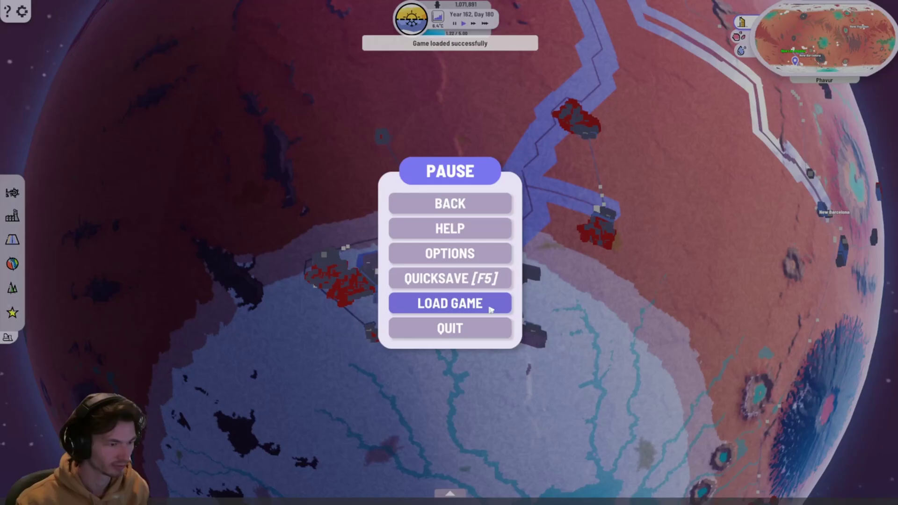
pyautogui.click(449, 327)
pyautogui.click(82, 343)
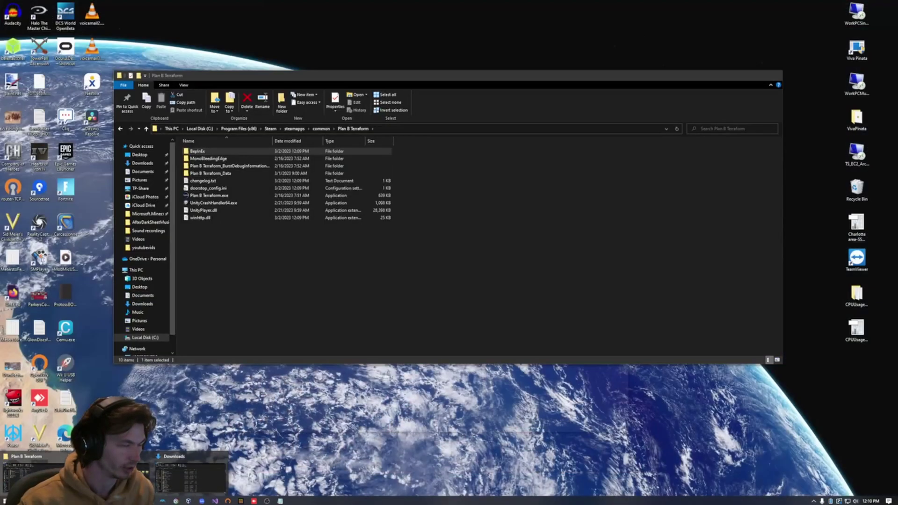
pyautogui.click(32, 477)
pyautogui.moveTo(462, 85); pyautogui.dragTo(494, 125)
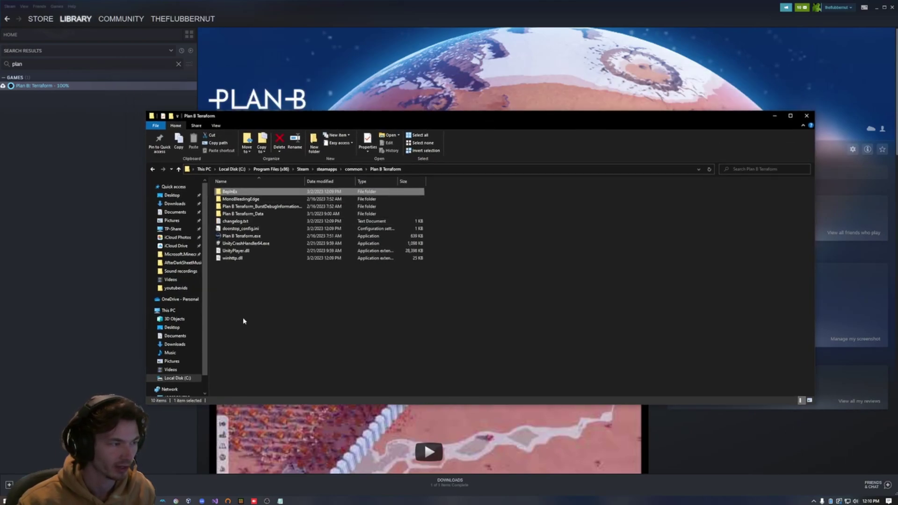
# - Open the BepInEx folder in the game folder and examine the generated subfolders, including plugins
pyautogui.doubleClick(250, 196)
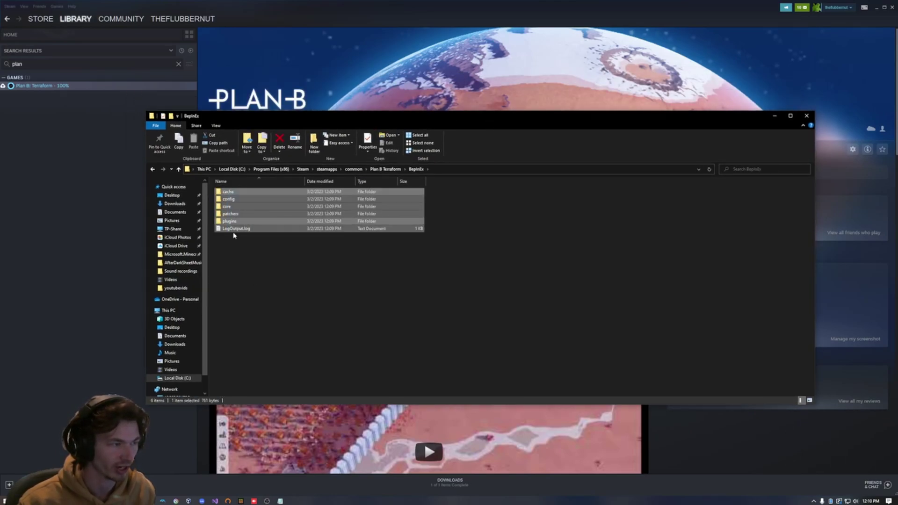
pyautogui.hotkey('ctrl', 'a')
pyautogui.click(263, 278)
pyautogui.click(225, 222)
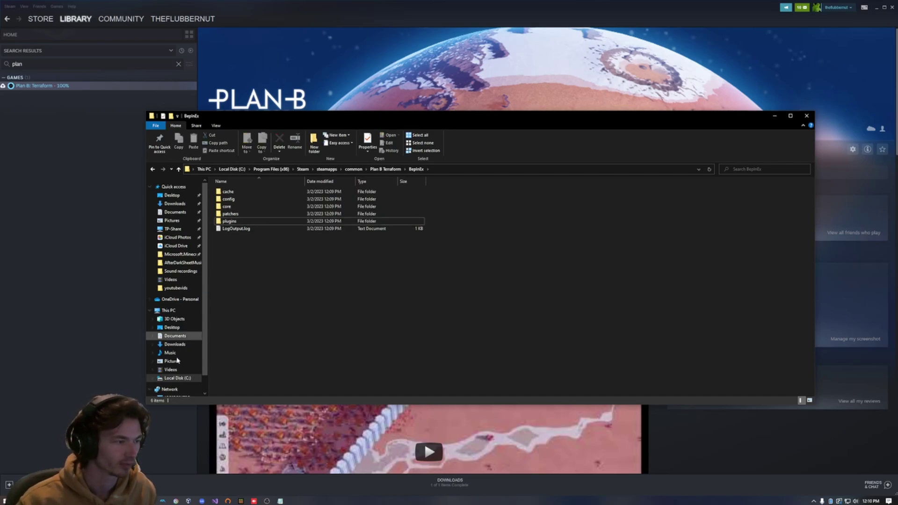
# - Copy the Plan B Mod pack link from planbmodlinks.txt in Notepad and open it in a new Firefox tab
pyautogui.click(280, 501)
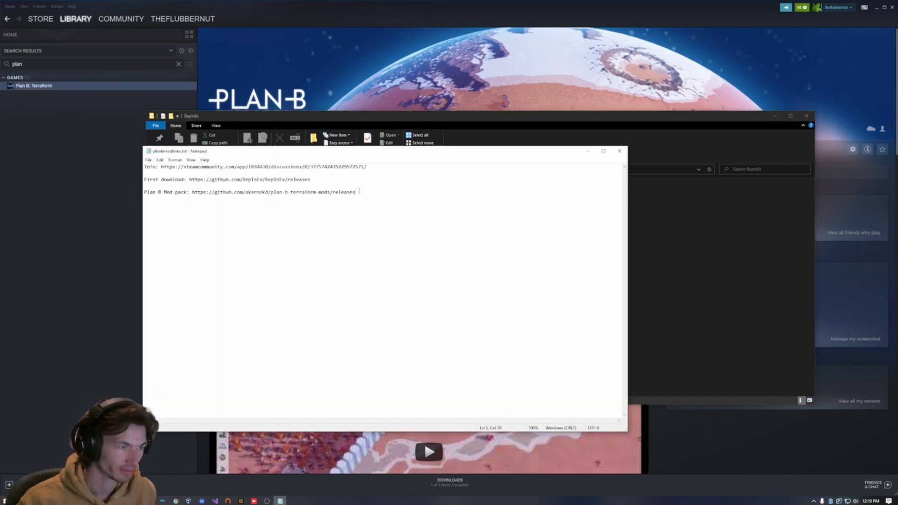
pyautogui.moveTo(359, 191); pyautogui.dragTo(192, 193)
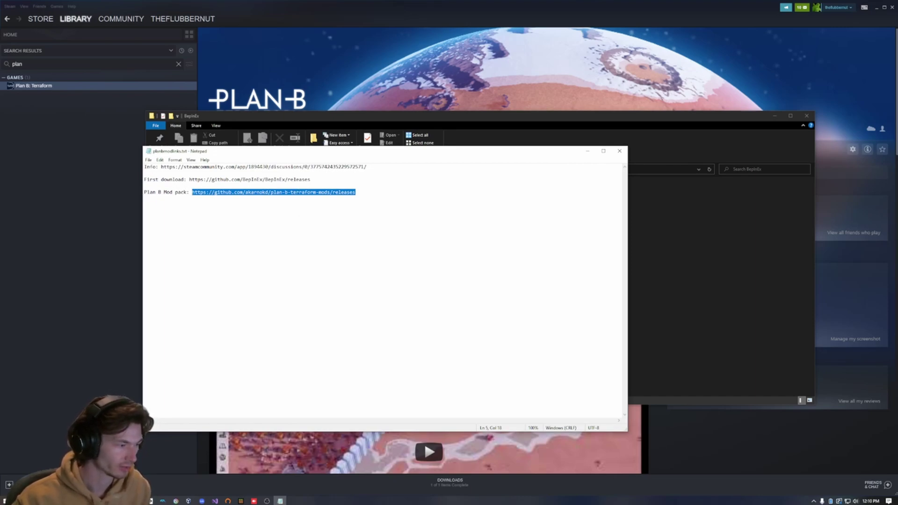
pyautogui.hotkey('ctrl', 'c')
pyautogui.hotkey('alt', 'Tab')
pyautogui.hotkey('ctrl', 't')
pyautogui.hotkey('ctrl', 'v')
pyautogui.press('Return')
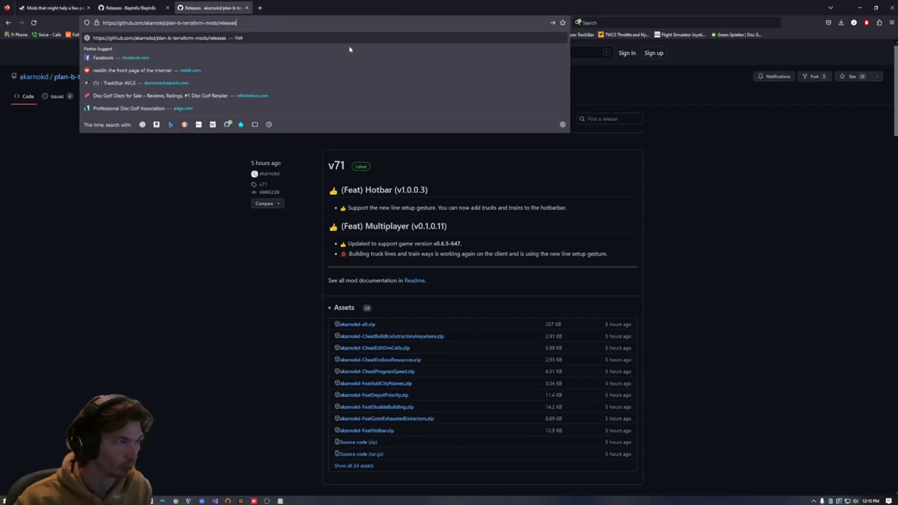
pyautogui.press('Return')
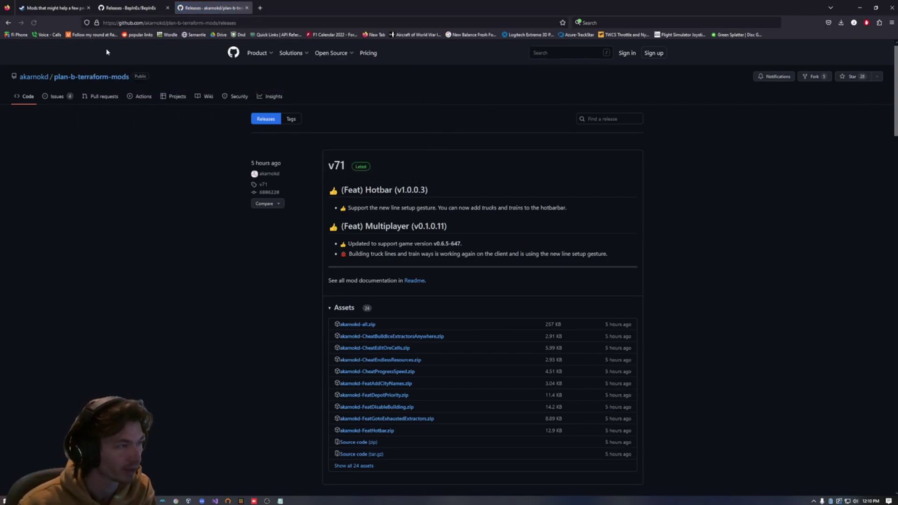
# - Check the release date of v71 and open the plan-b-terraform-mods repository main page in a new tab
pyautogui.moveTo(282, 164); pyautogui.dragTo(249, 163)
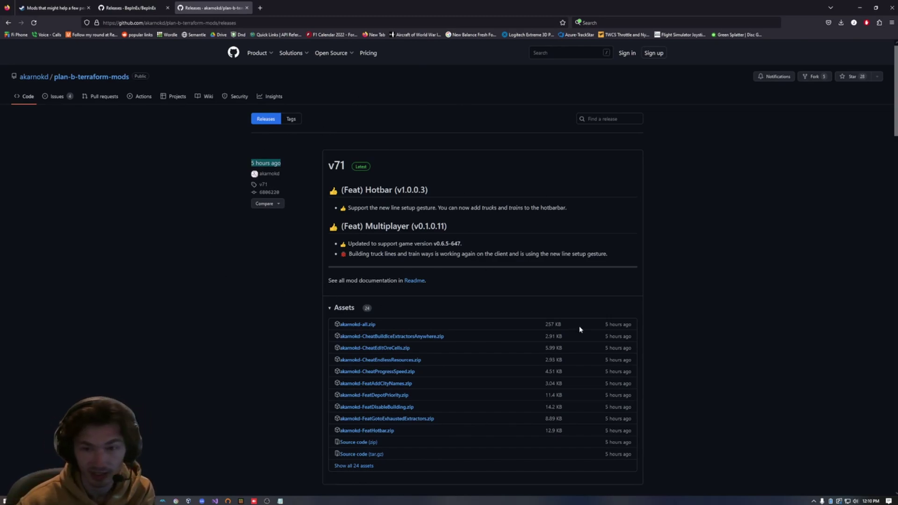
pyautogui.click(202, 325)
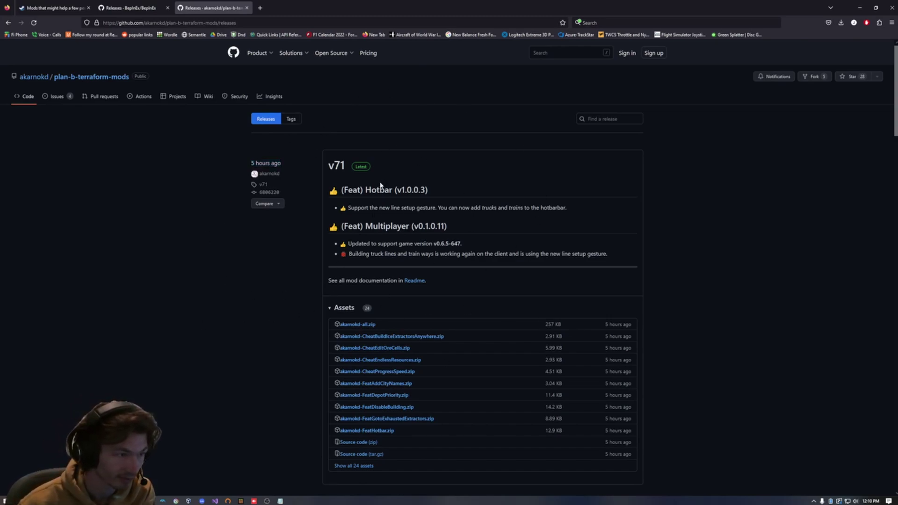
pyautogui.middleClick(78, 79)
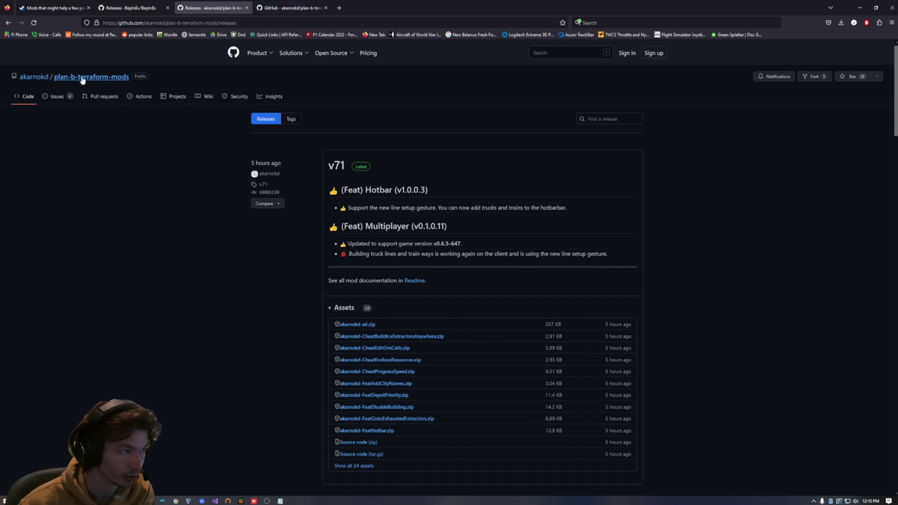
pyautogui.click(293, 8)
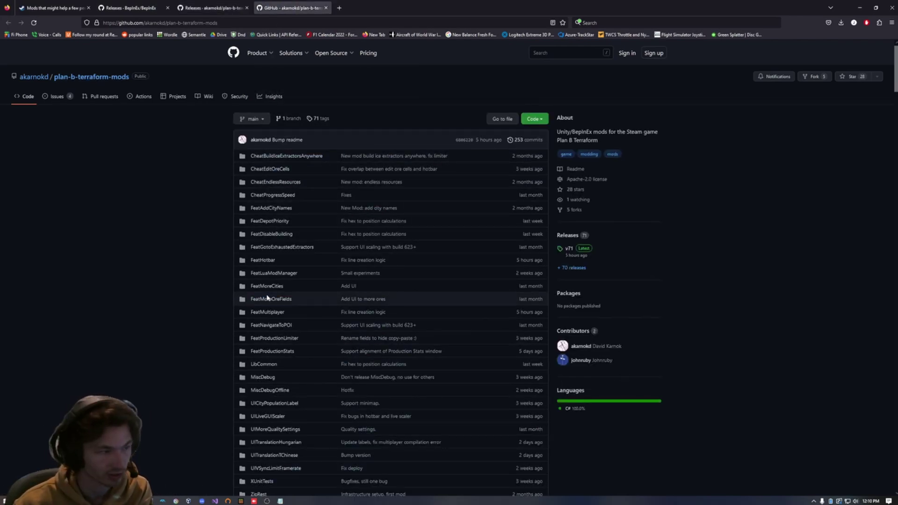
# - Examine the repository README, from the notable file paths to the Installation and Uninstallation instructions
pyautogui.scroll(-3, 226, 279)
pyautogui.scroll(-8, 187, 304)
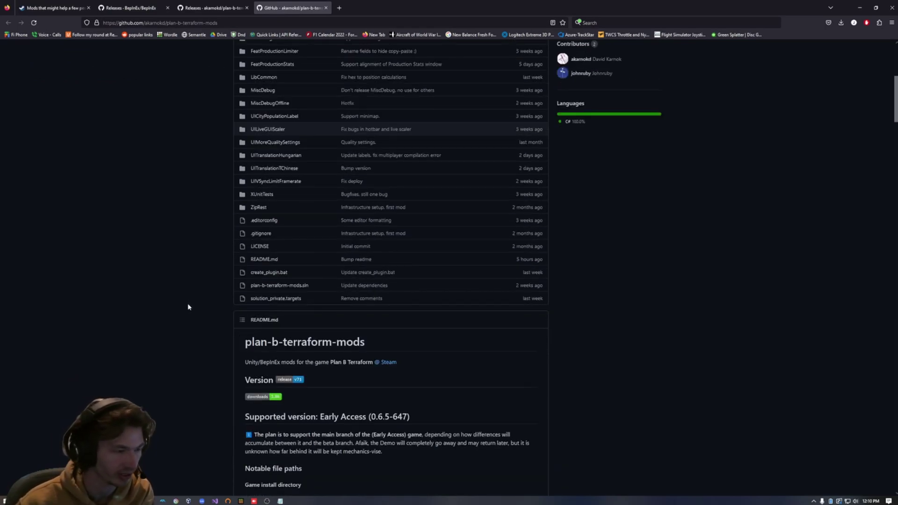
pyautogui.scroll(1, 210, 248)
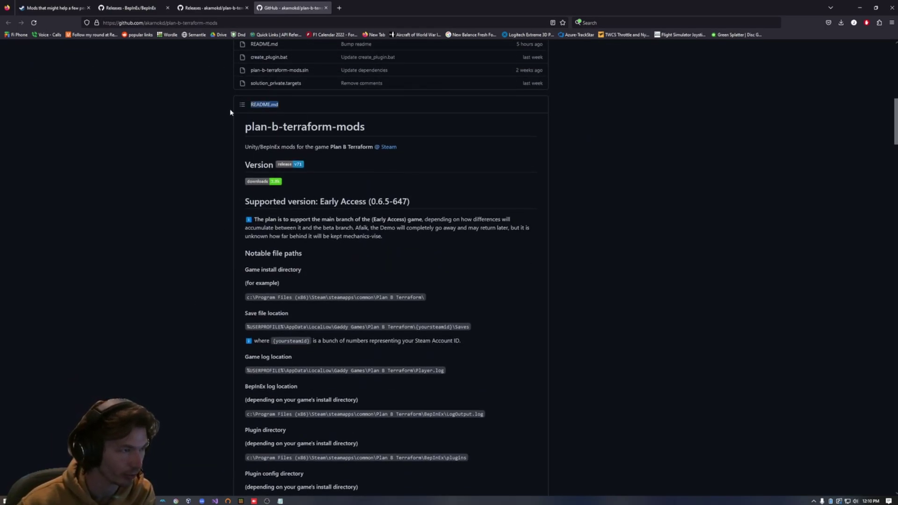
pyautogui.scroll(-2, 199, 270)
pyautogui.scroll(-7, 199, 272)
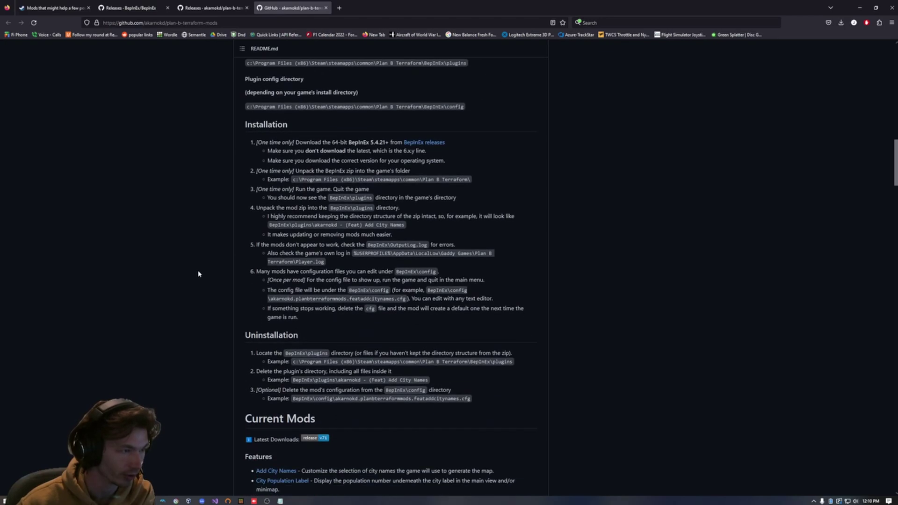
pyautogui.moveTo(300, 317); pyautogui.dragTo(506, 305)
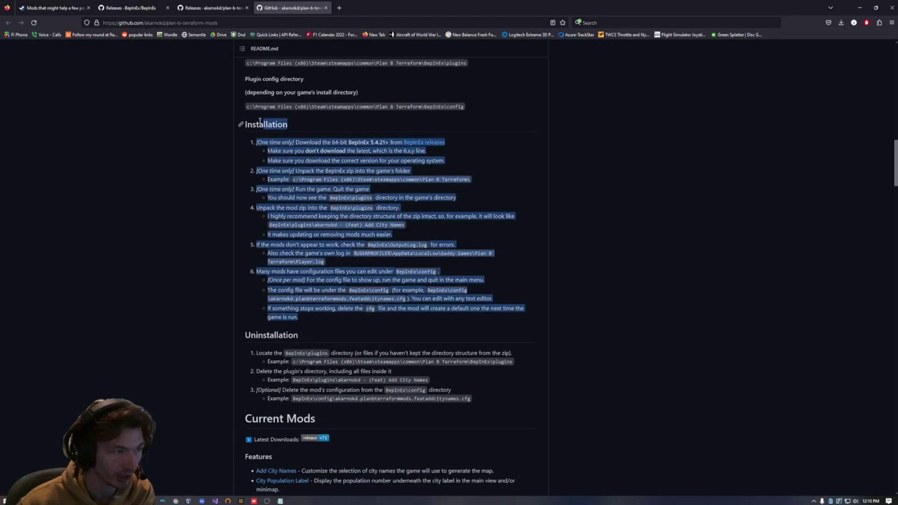
pyautogui.moveTo(260, 121); pyautogui.dragTo(240, 124)
pyautogui.scroll(-6, 211, 255)
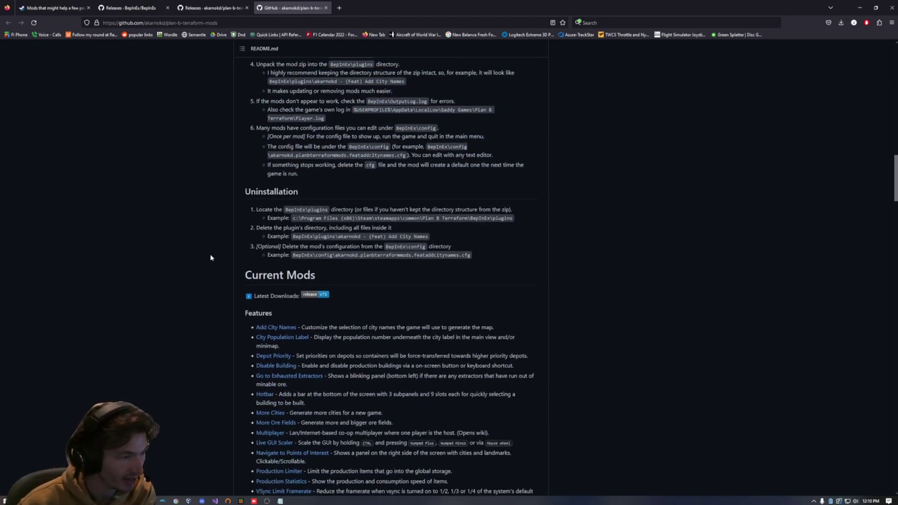
# - Read the Features descriptions under Current Mods, from Add City Names through Hotbar
pyautogui.scroll(-2, 210, 215)
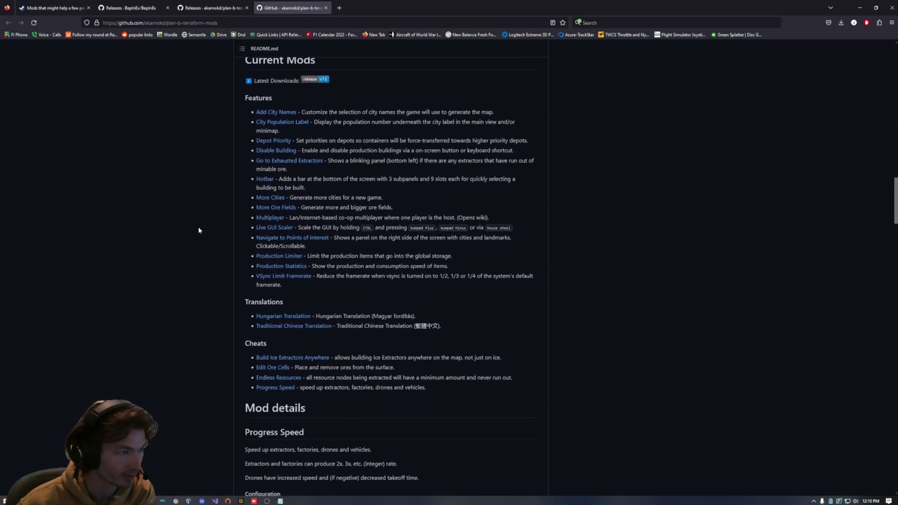
pyautogui.scroll(1, 238, 134)
pyautogui.moveTo(240, 135); pyautogui.dragTo(495, 148)
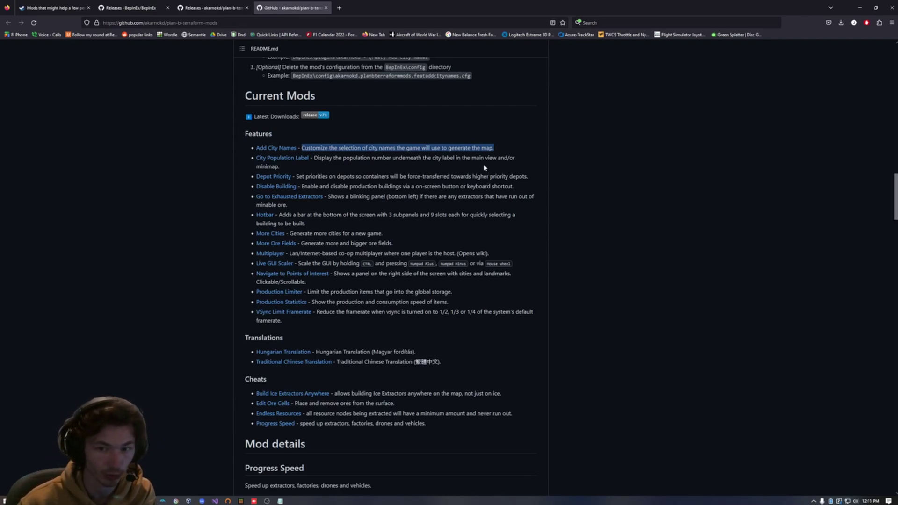
pyautogui.moveTo(301, 147); pyautogui.dragTo(528, 177)
pyautogui.moveTo(301, 186); pyautogui.dragTo(514, 186)
pyautogui.click(332, 197)
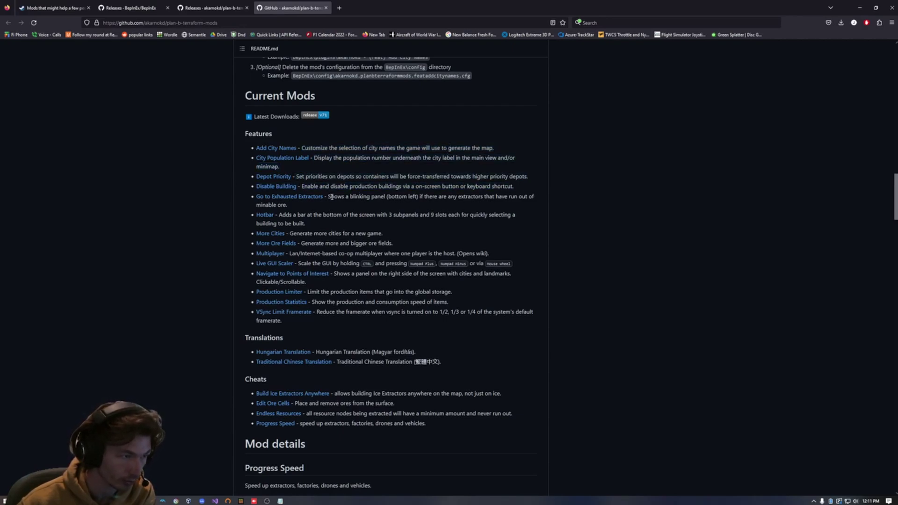
pyautogui.moveTo(329, 197); pyautogui.dragTo(306, 224)
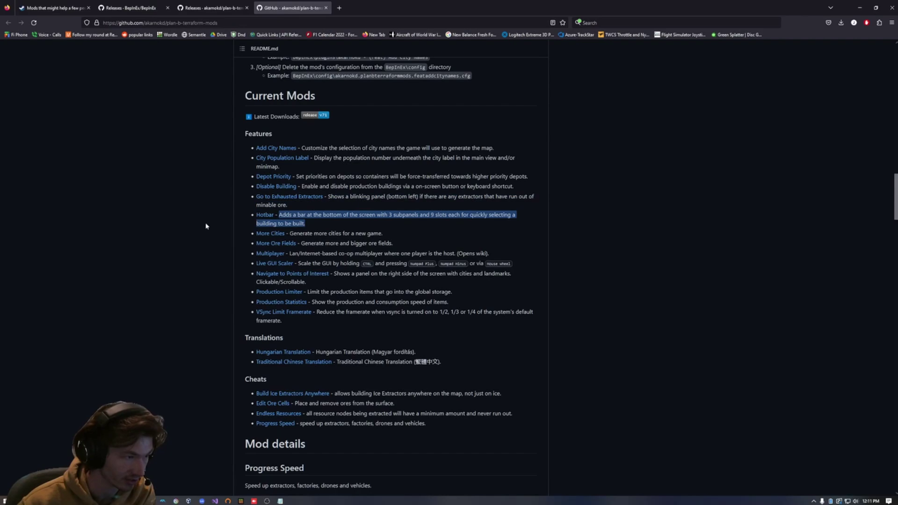
pyautogui.click(135, 230)
pyautogui.scroll(5, 178, 348)
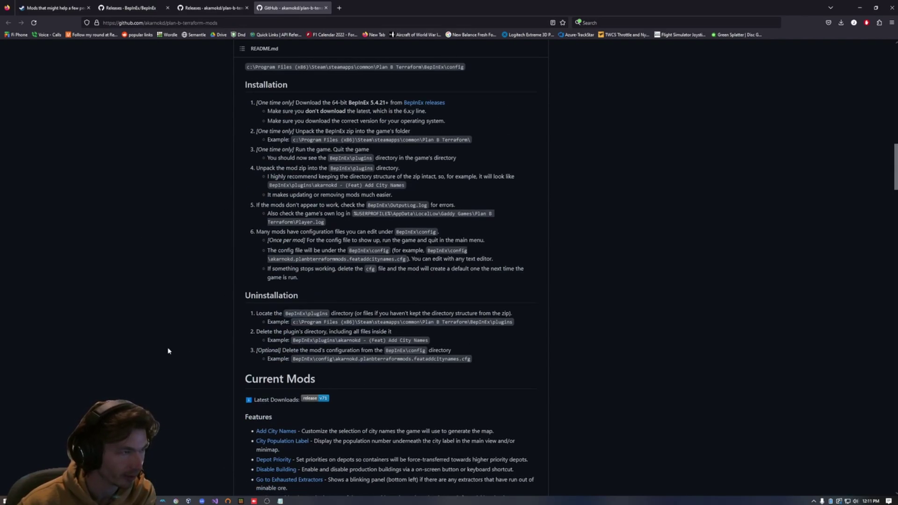
# - Return to the mod releases page, download akarnokd-all.zip from the v71 assets, and show the file in its folder
pyautogui.click(223, 2)
pyautogui.scroll(-1, 297, 288)
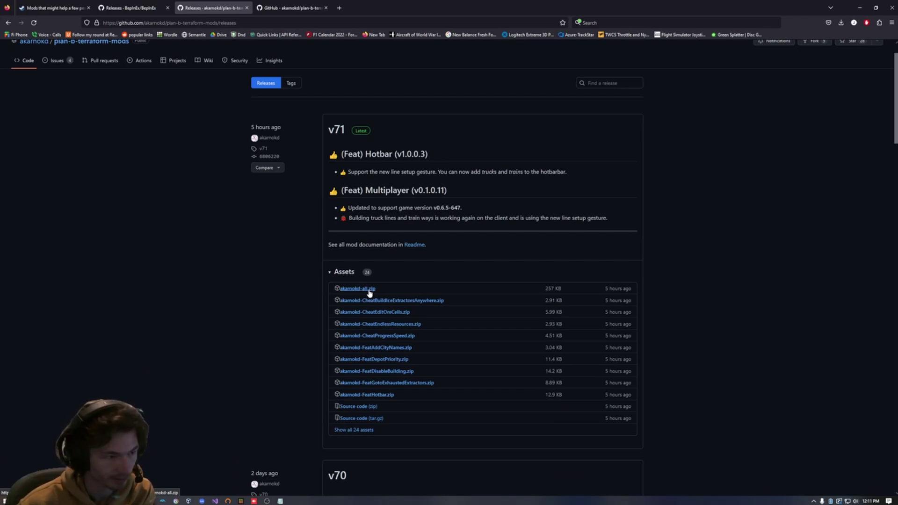
pyautogui.click(369, 289)
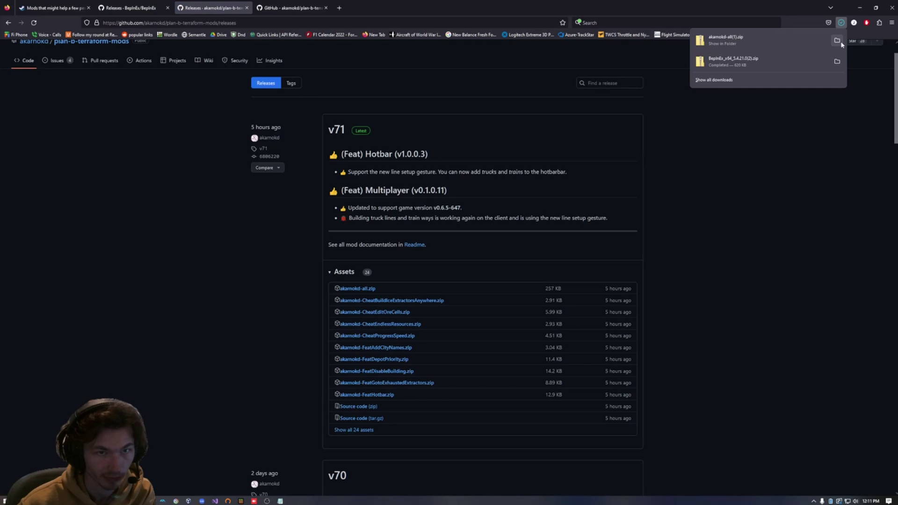
pyautogui.click(836, 40)
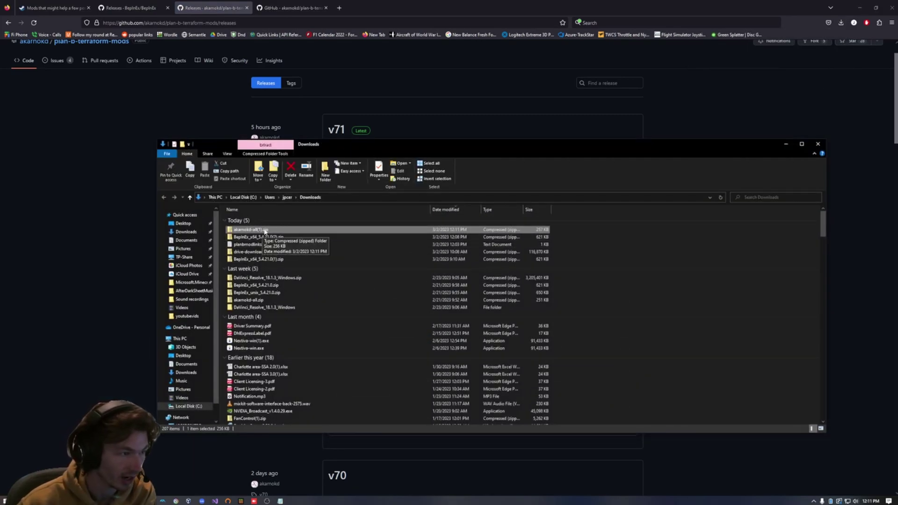
# - Extract akarnokd-all(1).zip into a new folder named PlanBModPack created inside Documents
pyautogui.rightClick(264, 230)
pyautogui.click(299, 255)
pyautogui.moveTo(471, 176); pyautogui.dragTo(421, 170)
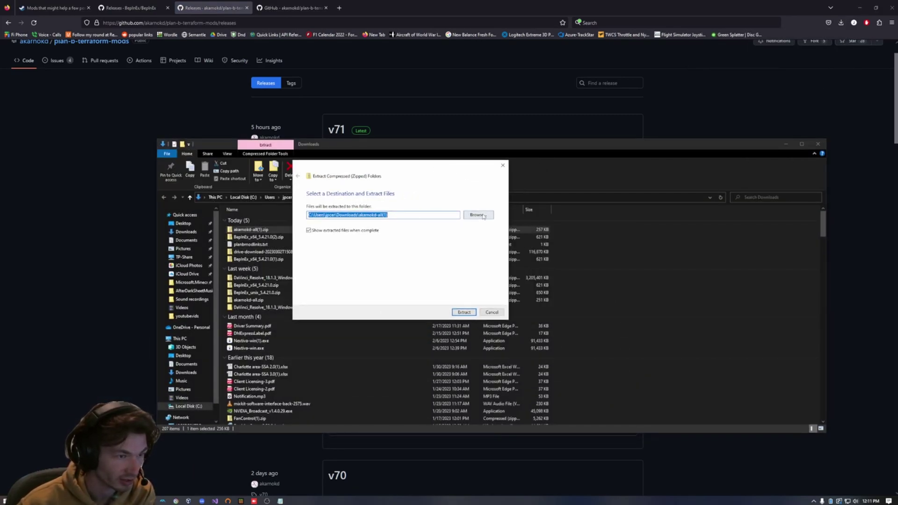
pyautogui.click(479, 215)
pyautogui.click(285, 279)
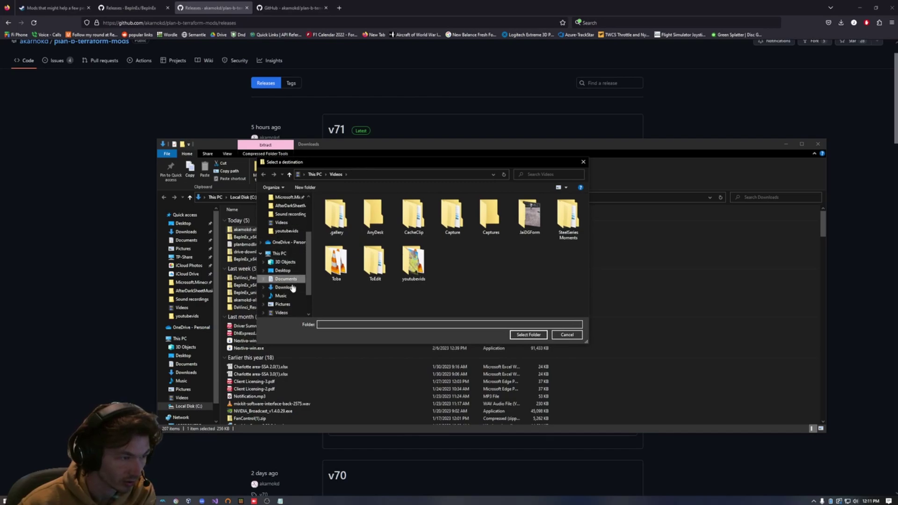
pyautogui.click(304, 188)
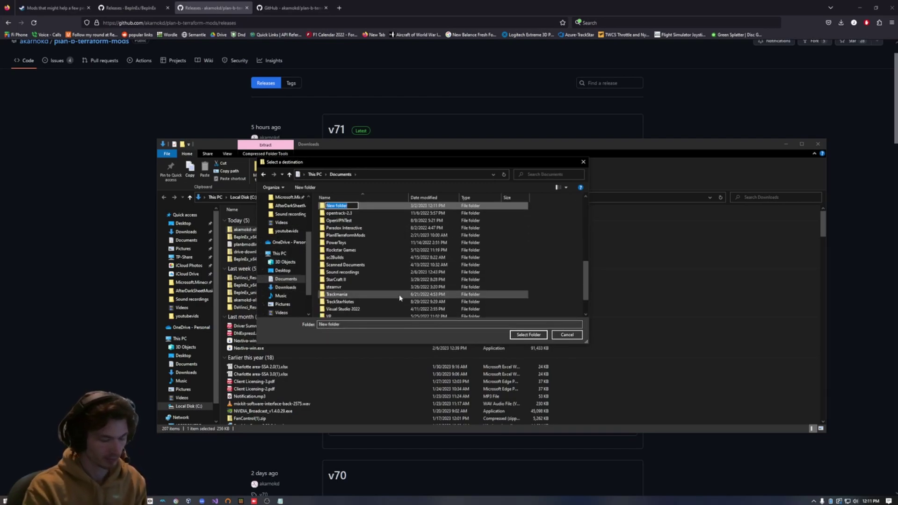
pyautogui.write('PlanBM')
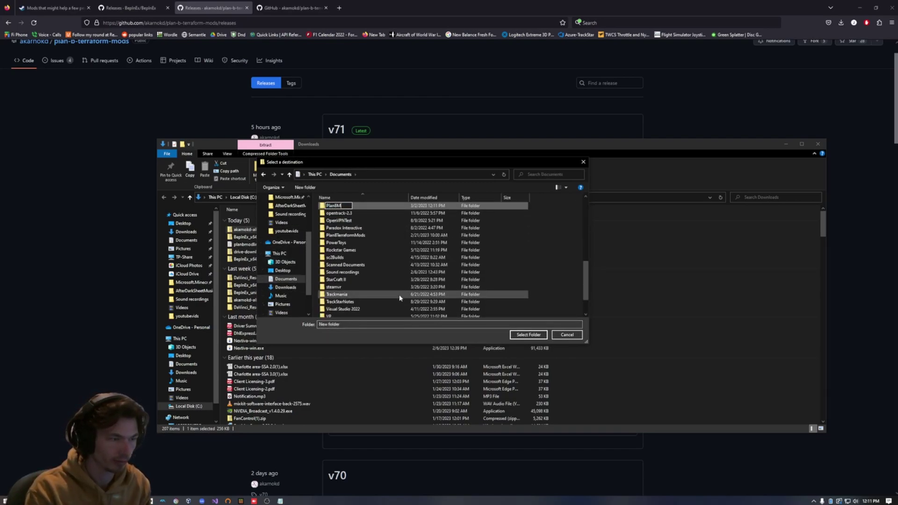
pyautogui.write('odpack')
pyautogui.press('Return')
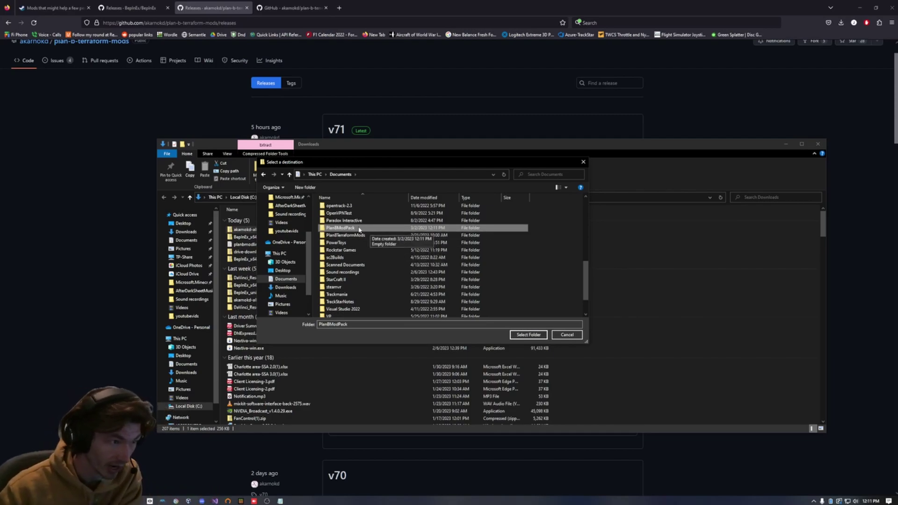
pyautogui.click(528, 334)
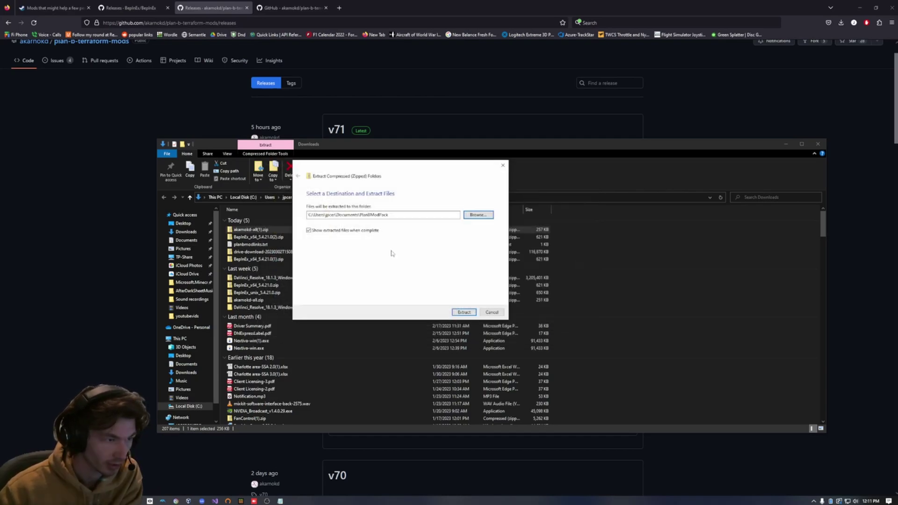
pyautogui.click(464, 313)
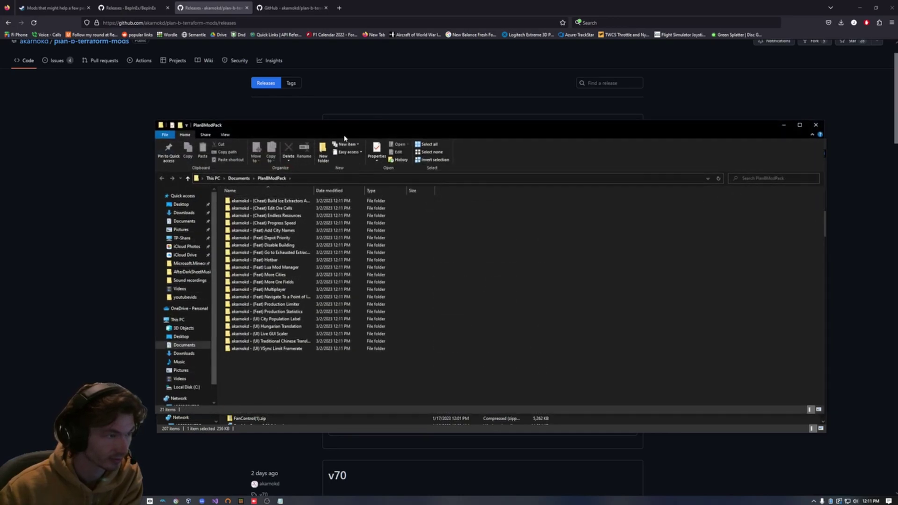
# - Close the Downloads window and arrange the PlanBModPack and BepInEx folder windows side by side
pyautogui.click(818, 144)
pyautogui.moveTo(402, 268); pyautogui.dragTo(354, 121)
pyautogui.press('super+Left')
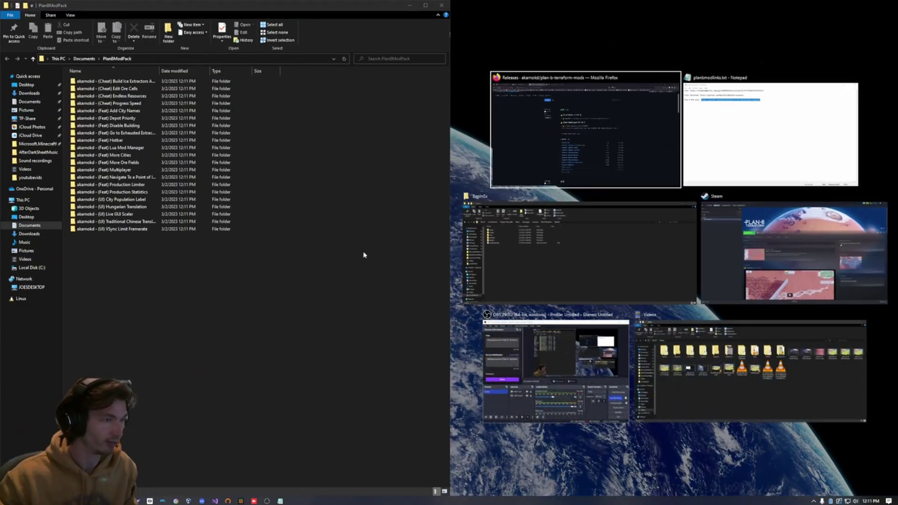
pyautogui.click(535, 261)
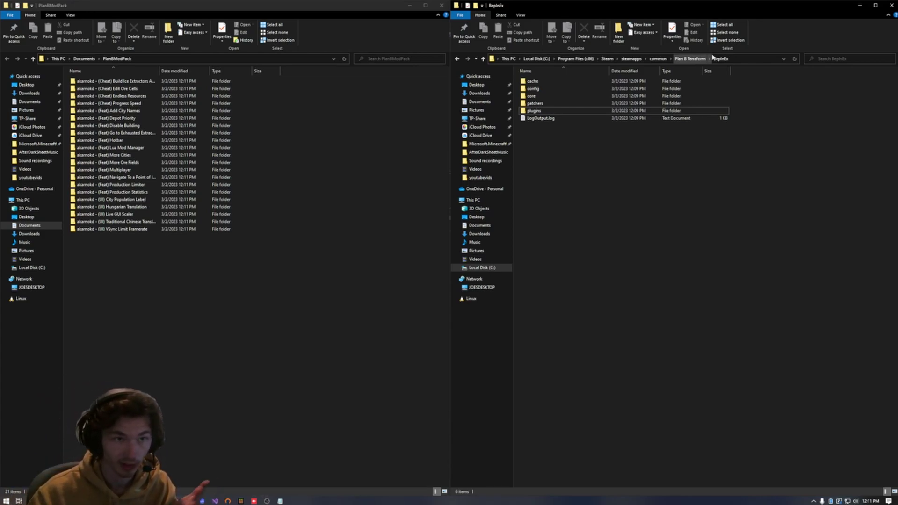
# - Go up to the Plan B Terraform folder, reopen BepInEx, and locate the plugins folder inside it
pyautogui.click(690, 59)
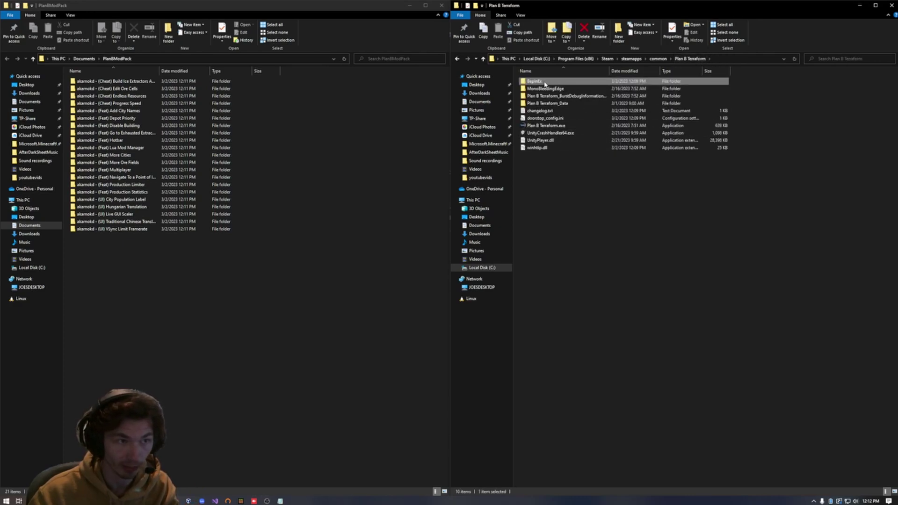
pyautogui.doubleClick(549, 83)
pyautogui.click(546, 111)
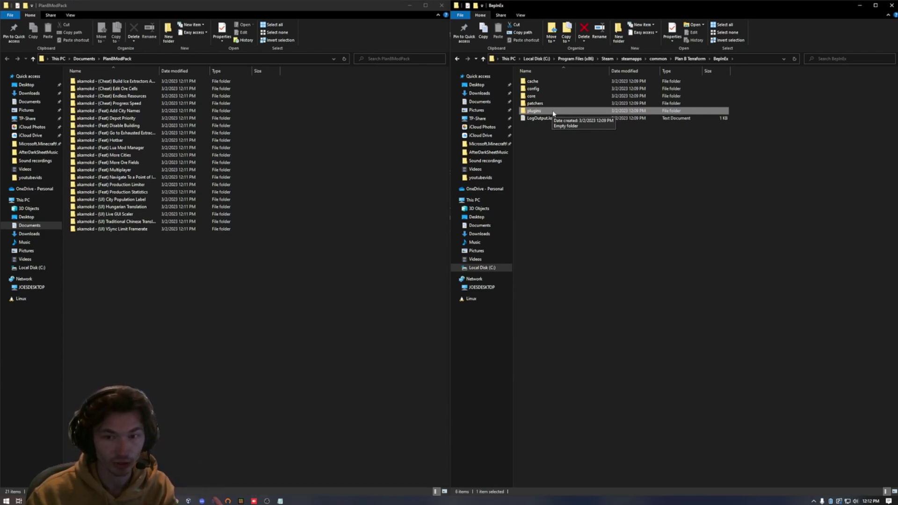
pyautogui.click(575, 157)
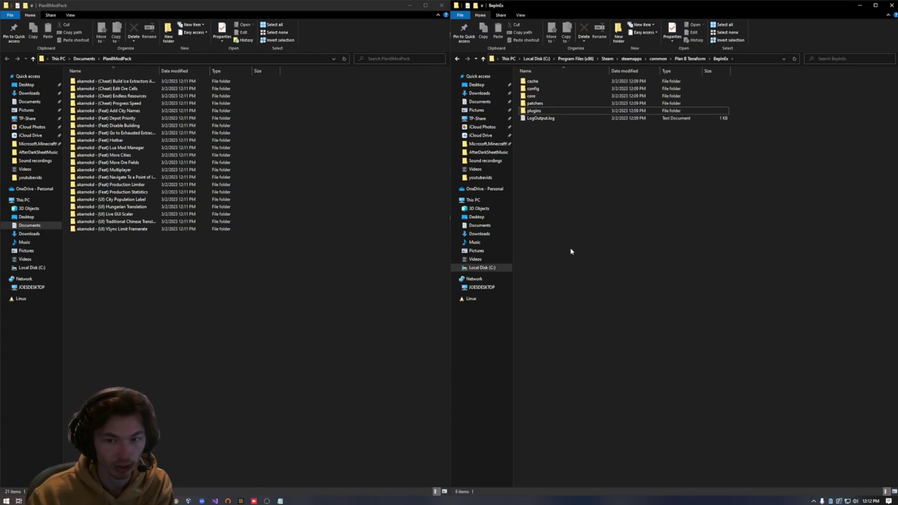
# - Switch to Steam, view the local files properties of Plan B: Terraform with the integrity verification option, and return to the folder windows
pyautogui.hotkey('alt', 'Tab')
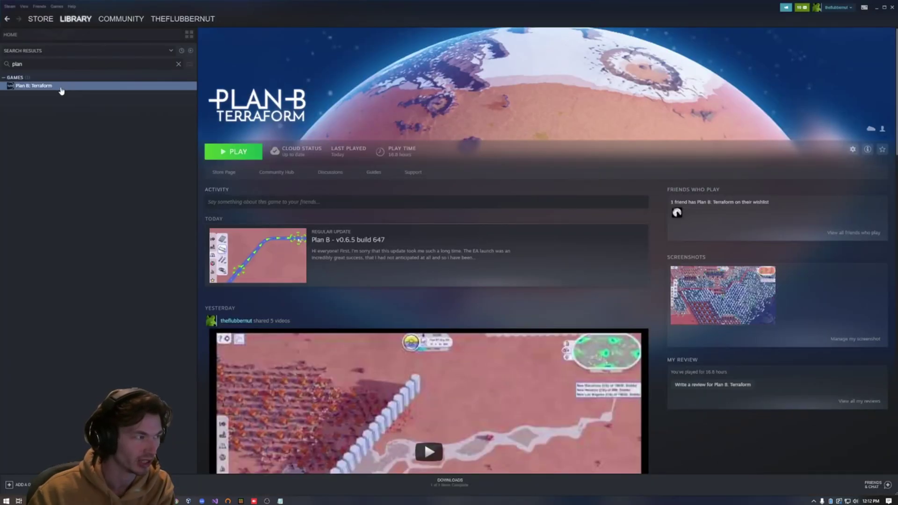
pyautogui.rightClick(61, 87)
pyautogui.click(76, 132)
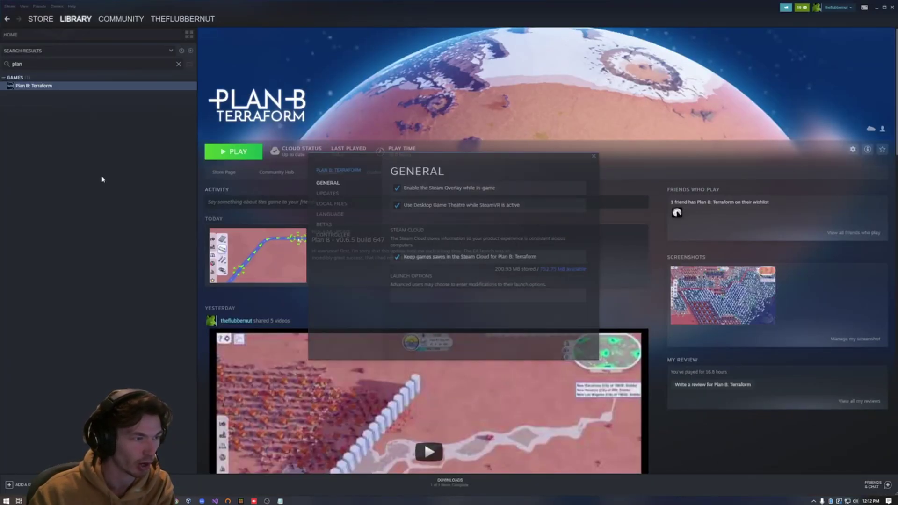
pyautogui.click(312, 198)
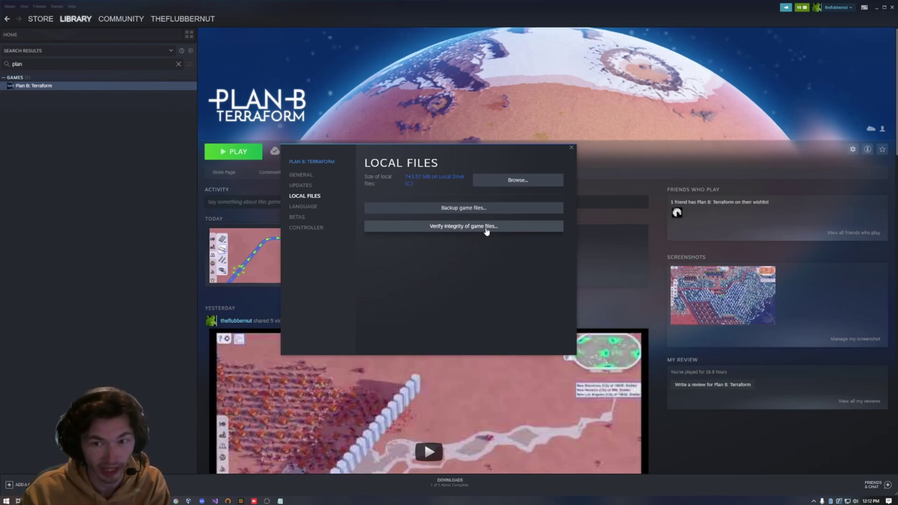
pyautogui.click(571, 147)
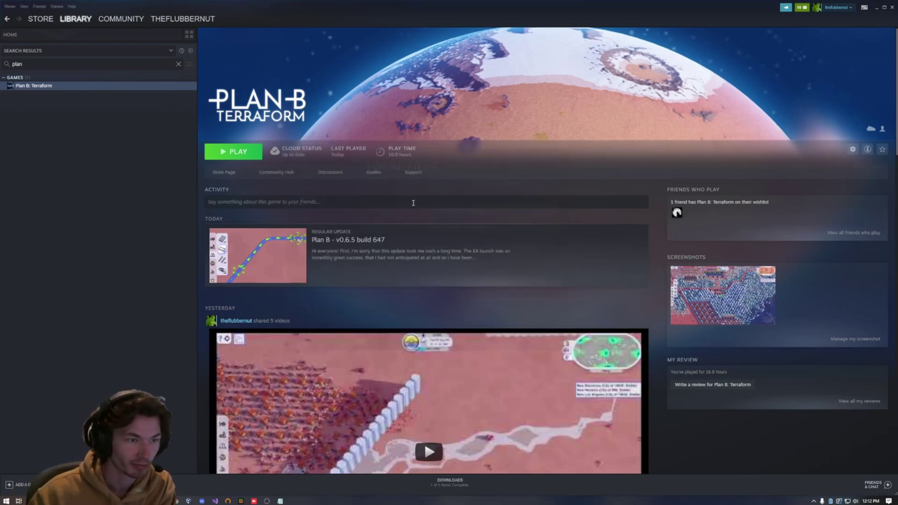
pyautogui.click(877, 8)
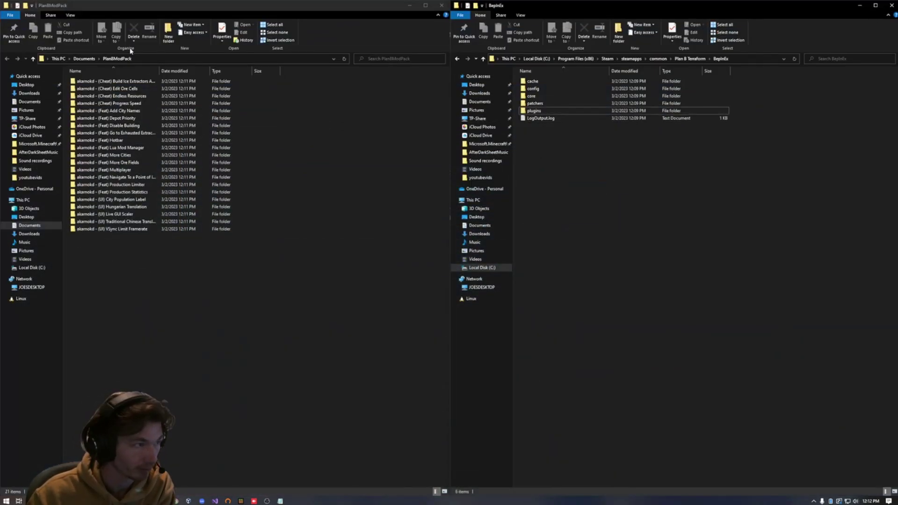
# - Open the plugins folder and copy the akarnokd - (UI) City Population Label folder from PlanBModPack into it
pyautogui.doubleClick(556, 111)
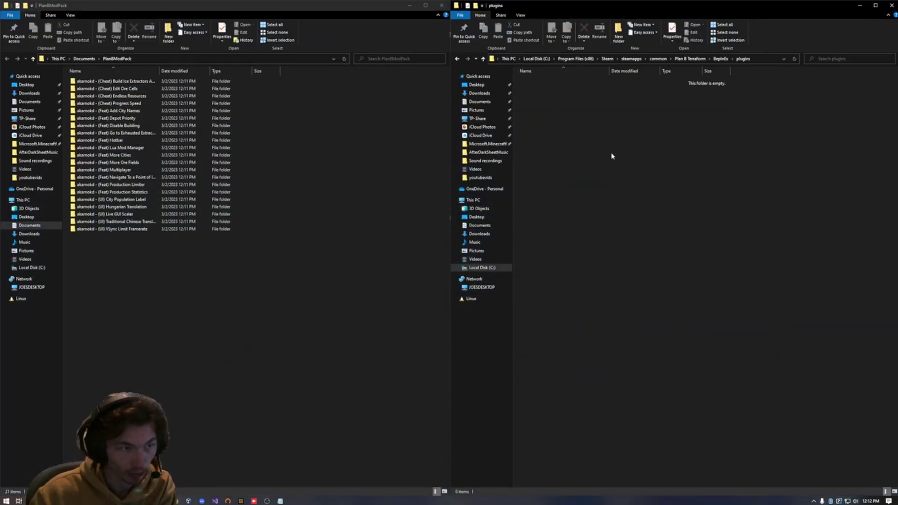
pyautogui.click(115, 81)
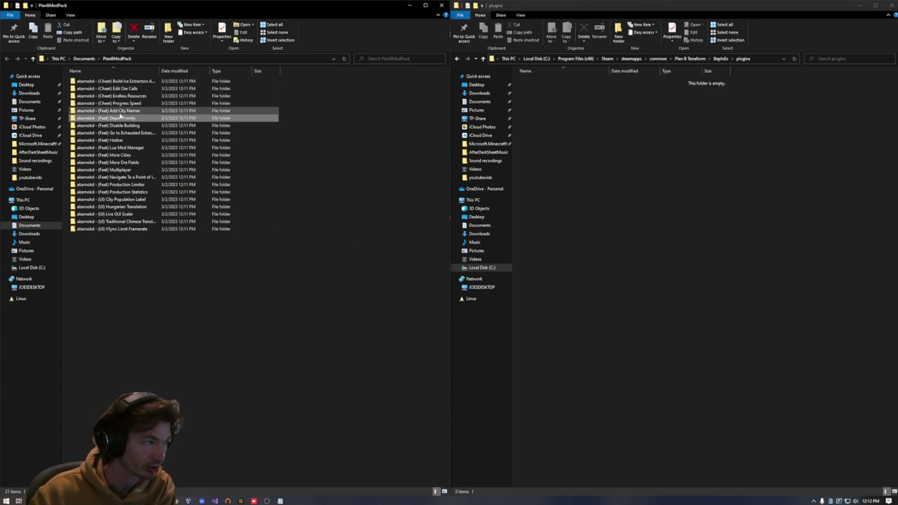
pyautogui.click(125, 148)
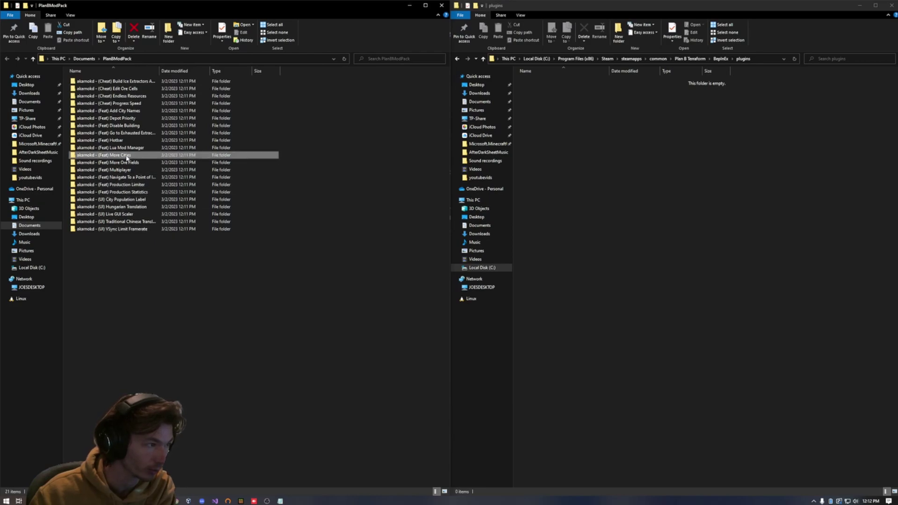
pyautogui.click(122, 133)
pyautogui.click(686, 147)
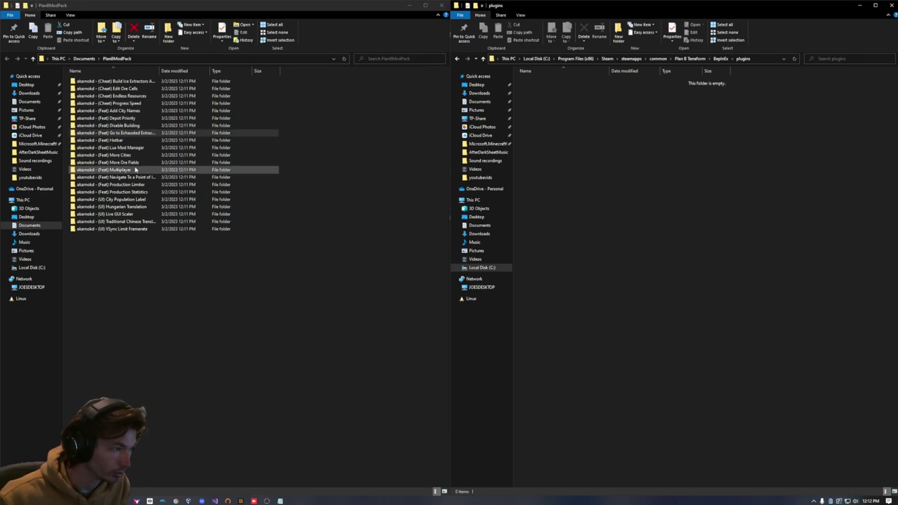
pyautogui.click(140, 199)
pyautogui.hotkey('ctrl', 'c')
pyautogui.click(681, 168)
pyautogui.hotkey('ctrl', 'v')
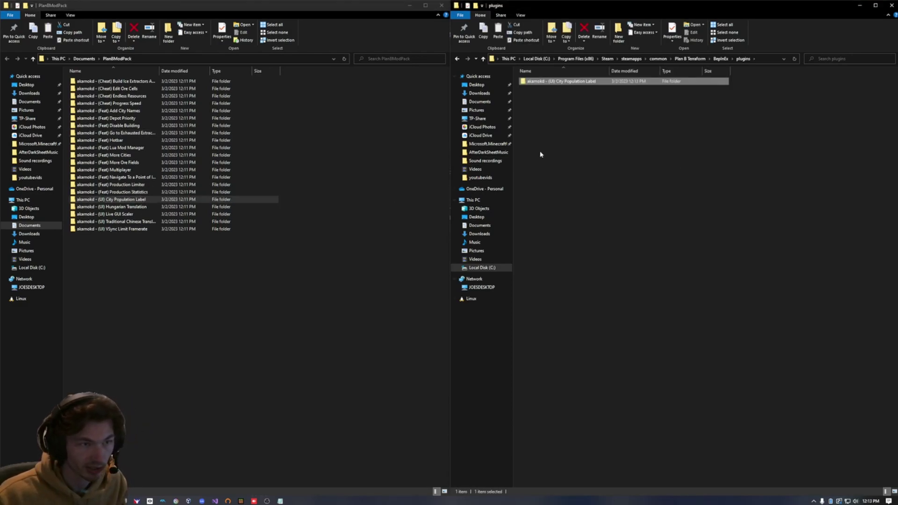
# - Widen the Name column in PlanBModPack and copy the akarnokd - (Feat) Navigate To a Point of Interest folder into plugins
pyautogui.click(251, 286)
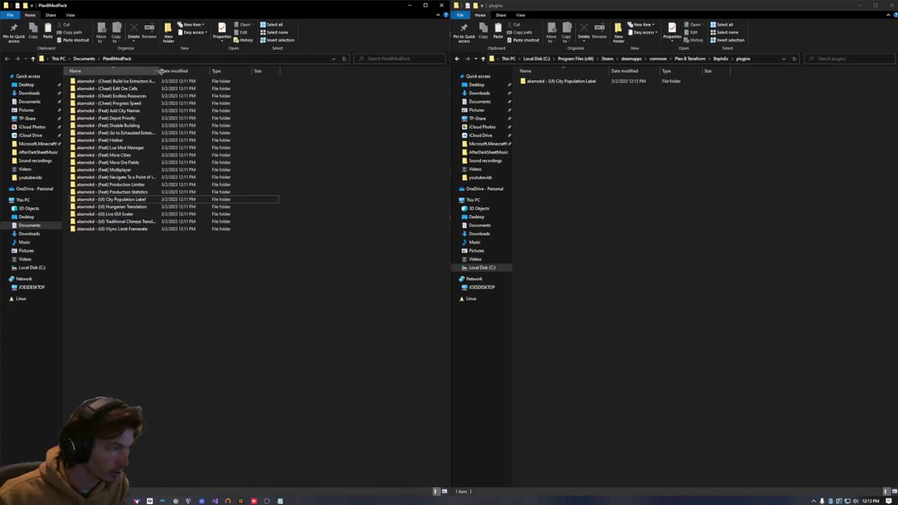
pyautogui.moveTo(160, 70); pyautogui.dragTo(286, 71)
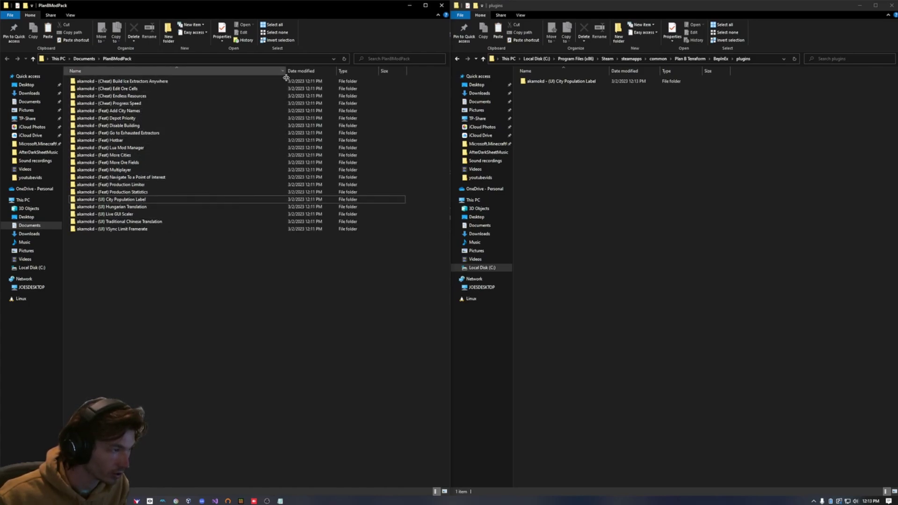
pyautogui.click(182, 179)
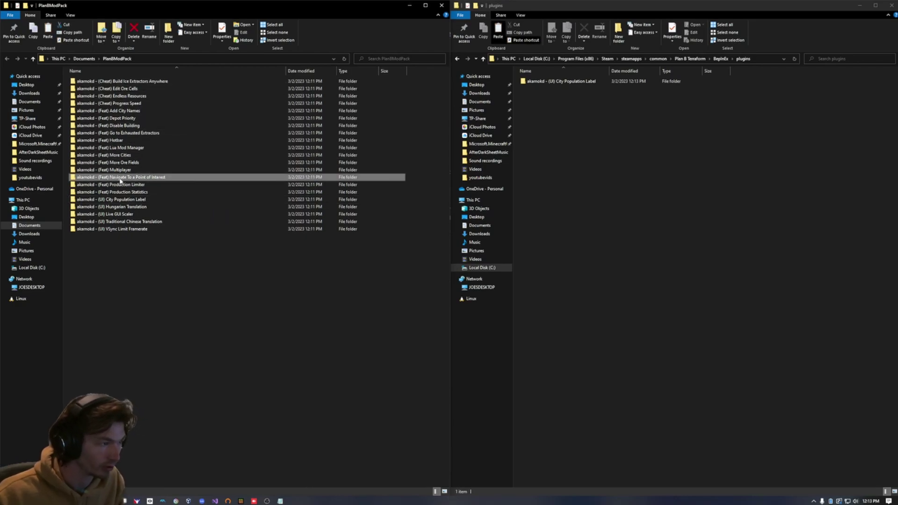
pyautogui.click(625, 161)
pyautogui.hotkey('ctrl', 'v')
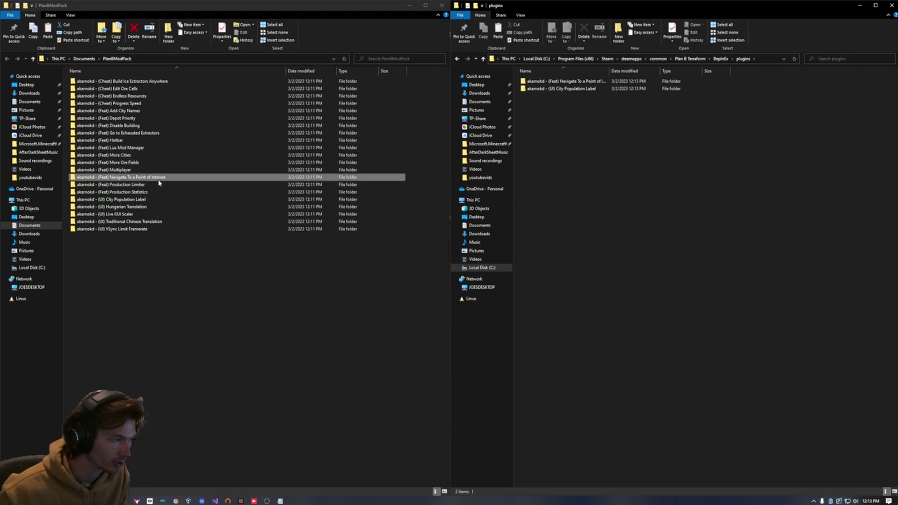
# - Copy the akarnokd - (Feat) Production Statistics folder from PlanBModPack into the plugins folder
pyautogui.click(159, 192)
pyautogui.hotkey('ctrl', 'c')
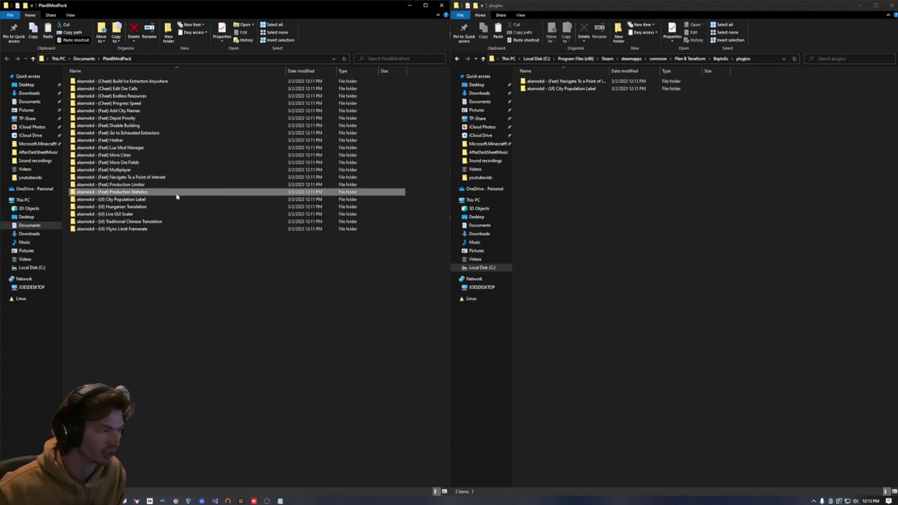
pyautogui.click(707, 190)
pyautogui.hotkey('ctrl', 'v')
pyautogui.click(591, 130)
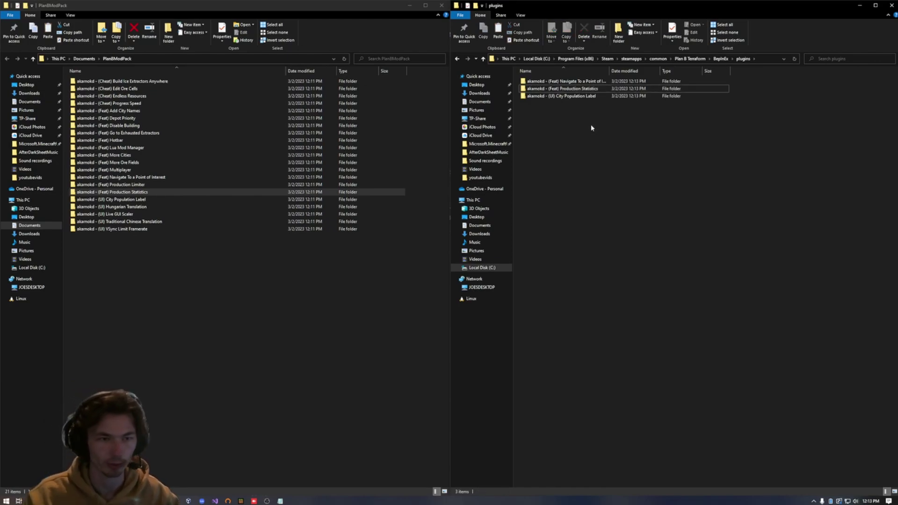
# - Review the mod folders copied into plugins and the Hotbar and Depot Priority mods in PlanBModPack
pyautogui.click(582, 89)
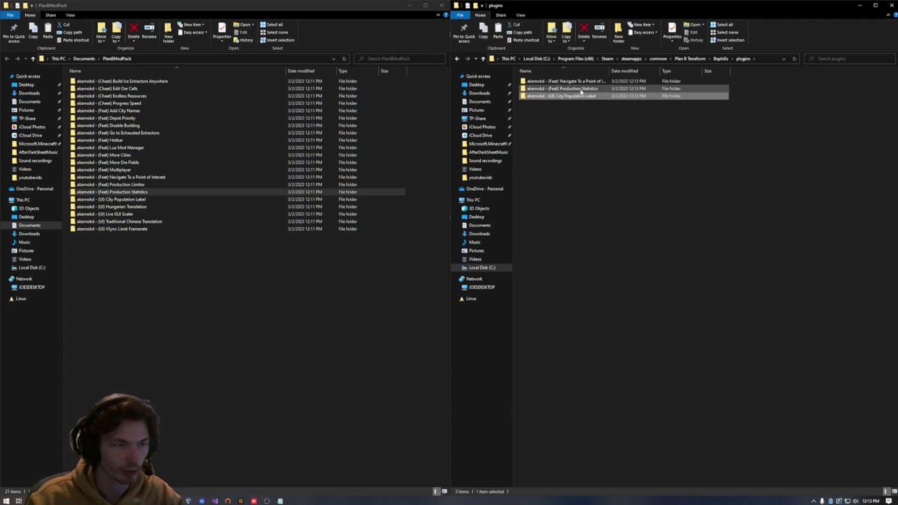
pyautogui.click(584, 82)
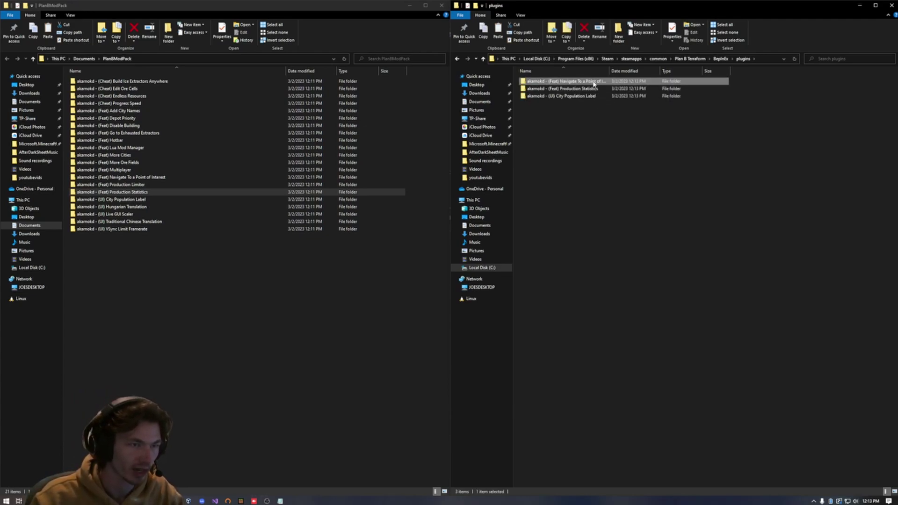
pyautogui.click(166, 211)
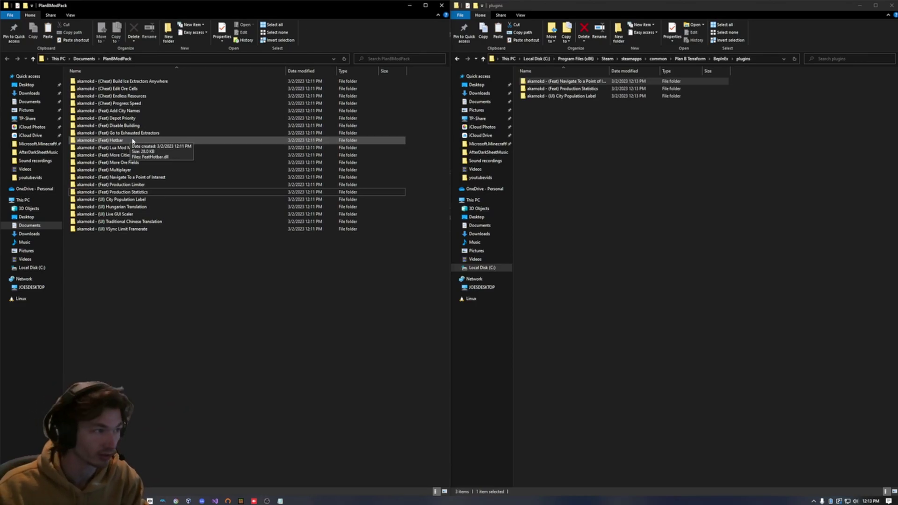
pyautogui.click(115, 141)
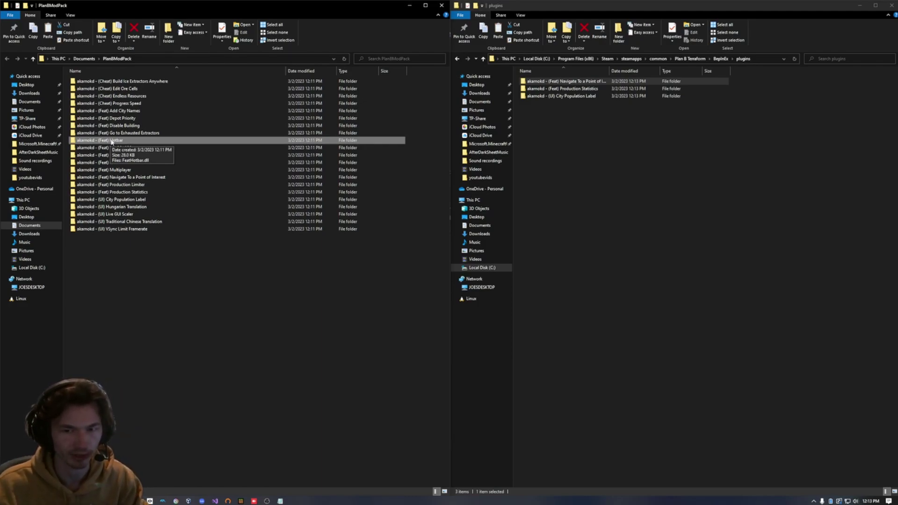
pyautogui.click(147, 119)
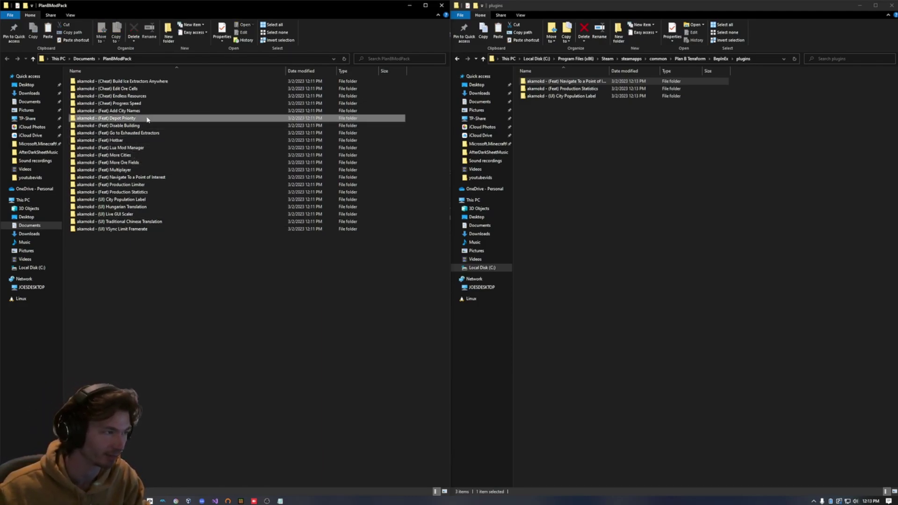
pyautogui.click(203, 276)
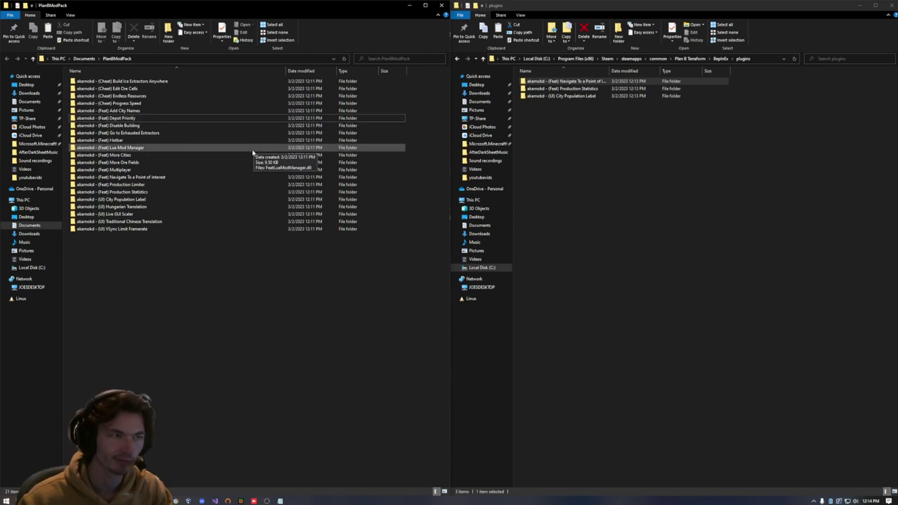
pyautogui.click(450, 36)
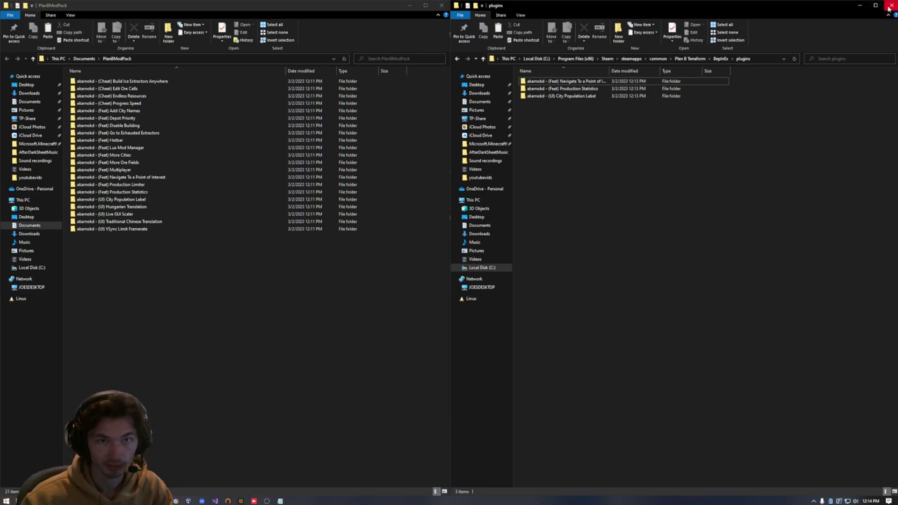
# - Minimise the plugins window, close the PlanBModPack window, and close the GitHub tabs in the browser
pyautogui.click(858, 6)
pyautogui.click(441, 5)
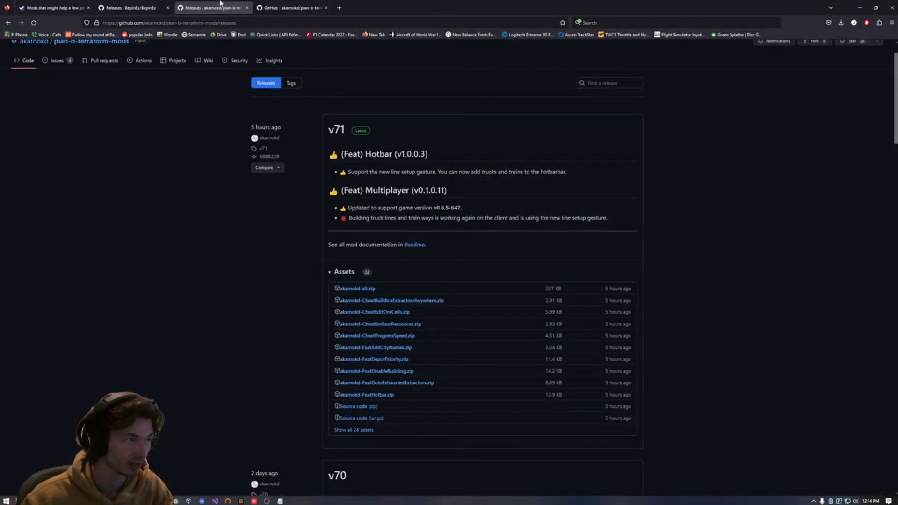
pyautogui.middleClick(220, 7)
pyautogui.middleClick(220, 7)
pyautogui.middleClick(125, 8)
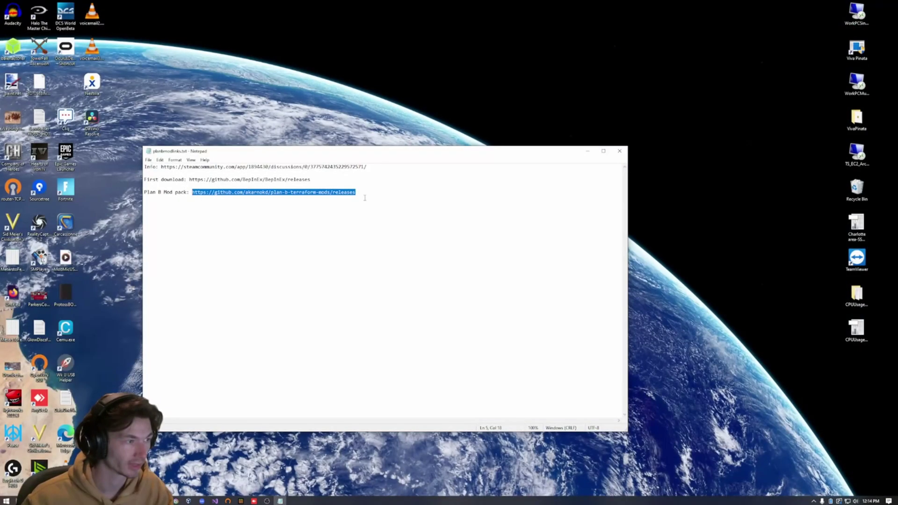
# - Switch to Steam, launch Plan B: Terraform at 2560 x 1440 in borderless fullscreen, and continue the existing saved game
pyautogui.click(167, 402)
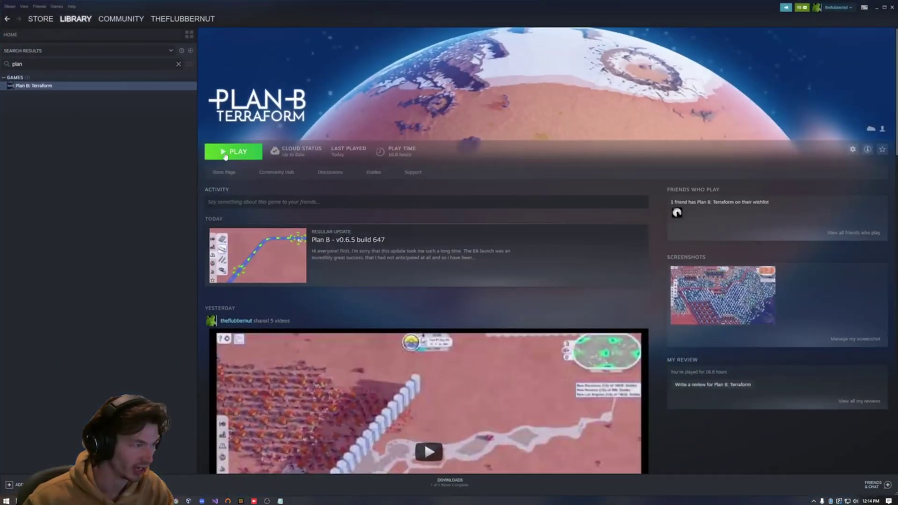
pyautogui.click(230, 151)
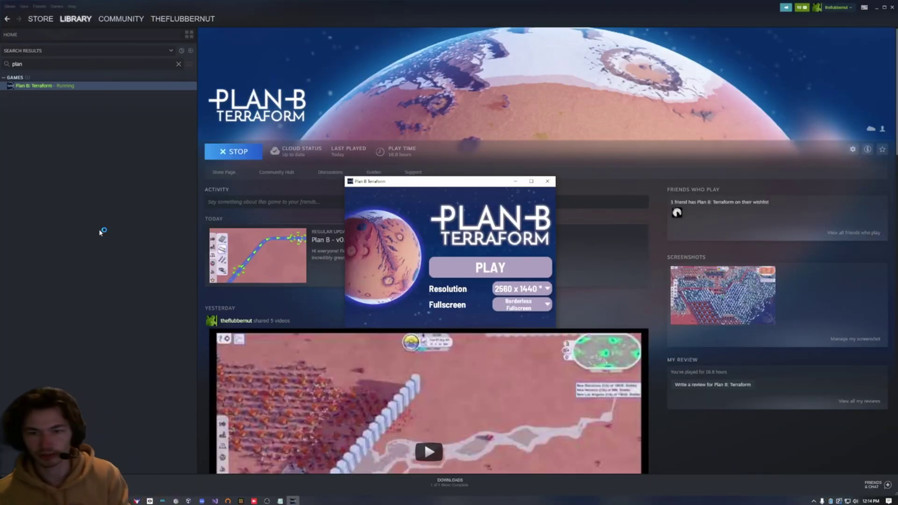
pyautogui.press('Return')
pyautogui.click(102, 226)
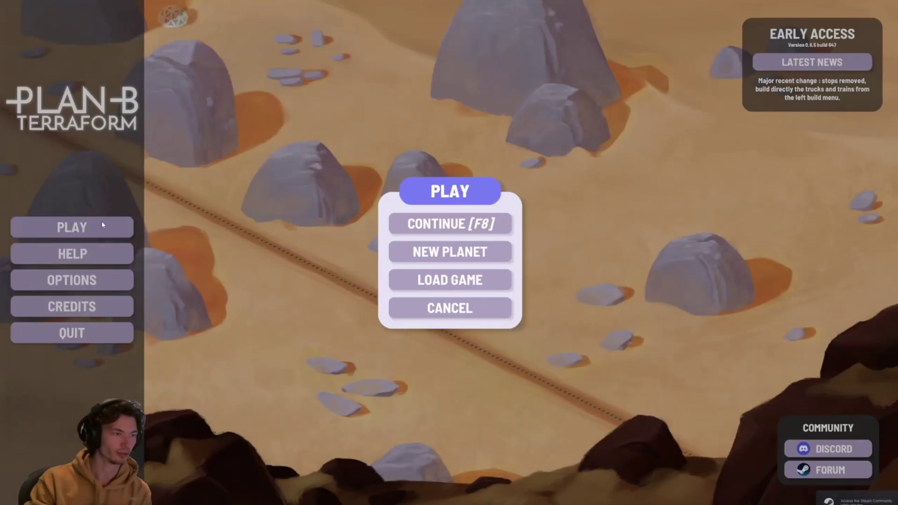
pyautogui.click(432, 225)
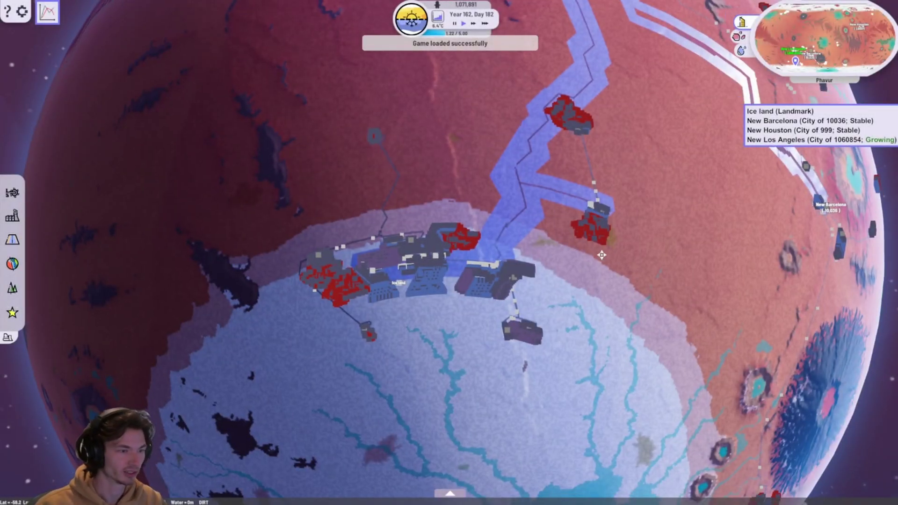
# - Pause the game and use the points-of-interest list to visit the Ice land landmark and New Los Angeles
pyautogui.press('space')
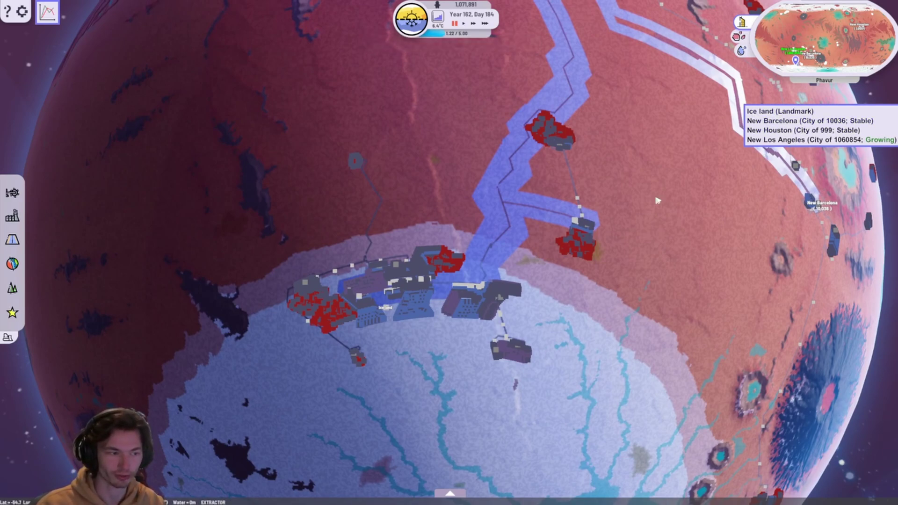
pyautogui.click(766, 112)
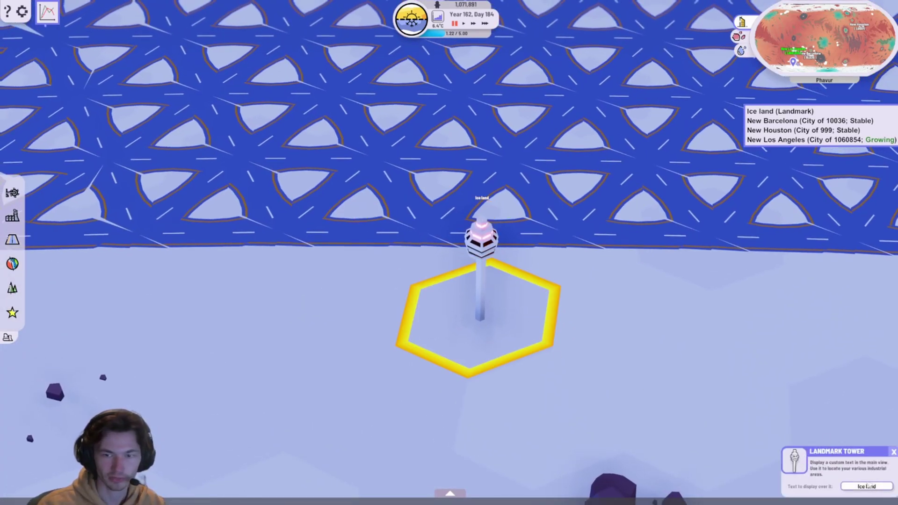
pyautogui.click(786, 139)
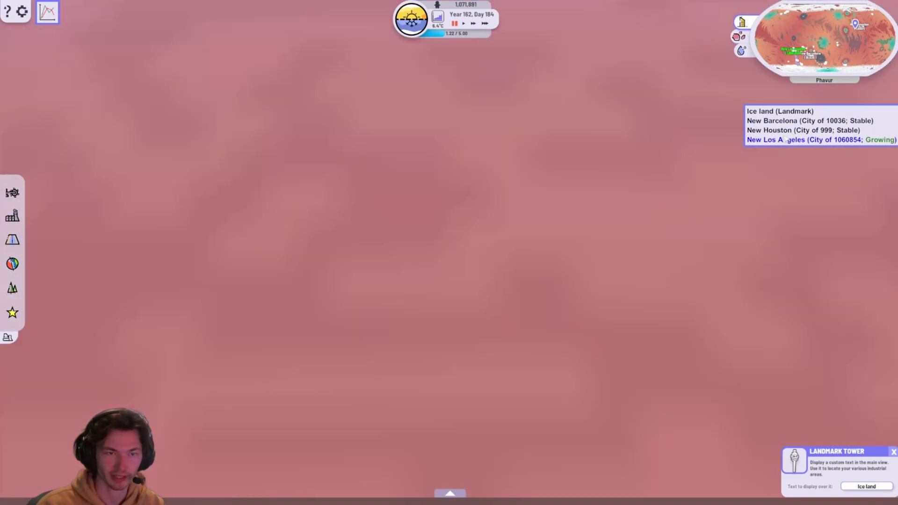
pyautogui.scroll(-10, 468, 365)
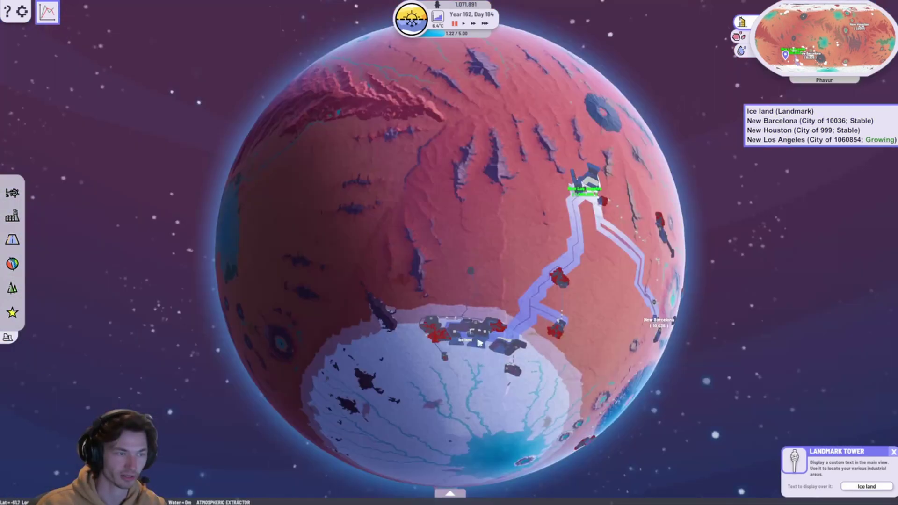
pyautogui.scroll(10, 478, 347)
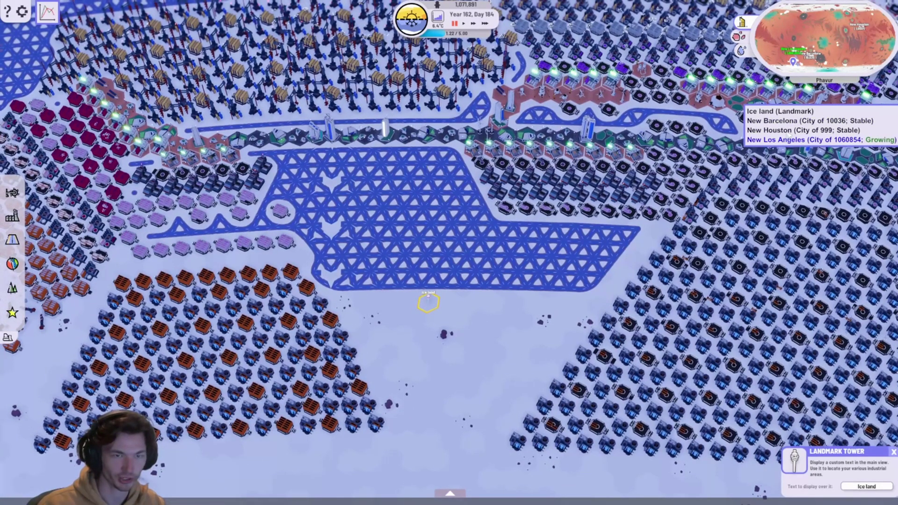
pyautogui.click(795, 140)
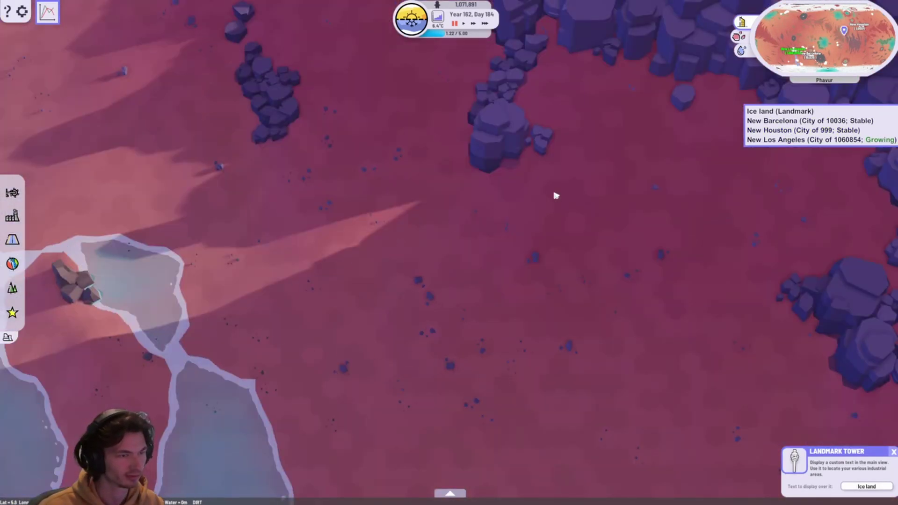
# - Visit New Houston, New Barcelona, New Los Angeles and the Ice land landmark from the points-of-interest list, viewing the whole planet
pyautogui.scroll(-10, 555, 196)
pyautogui.moveTo(581, 186); pyautogui.dragTo(467, 301)
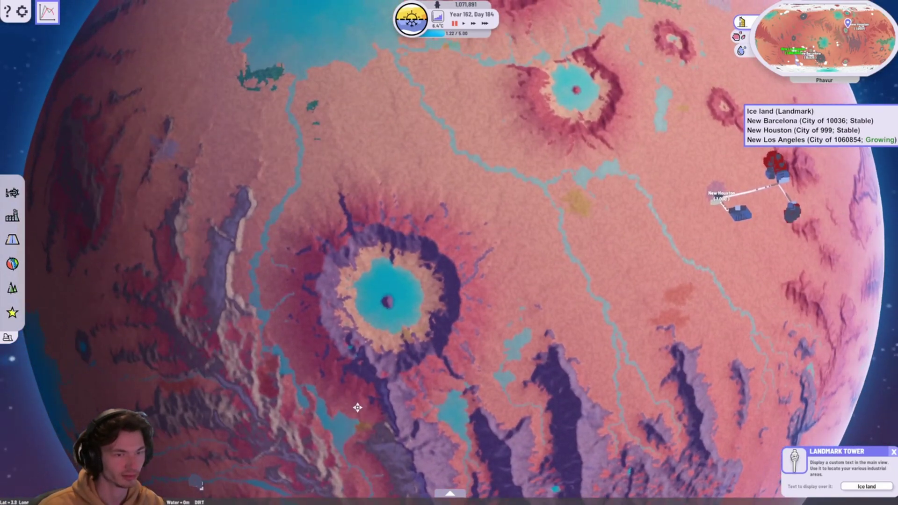
pyautogui.click(802, 130)
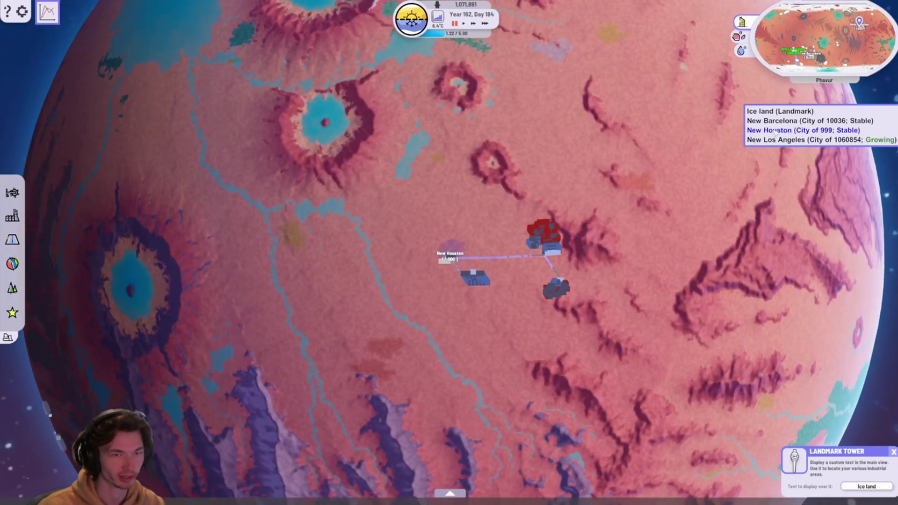
pyautogui.click(780, 120)
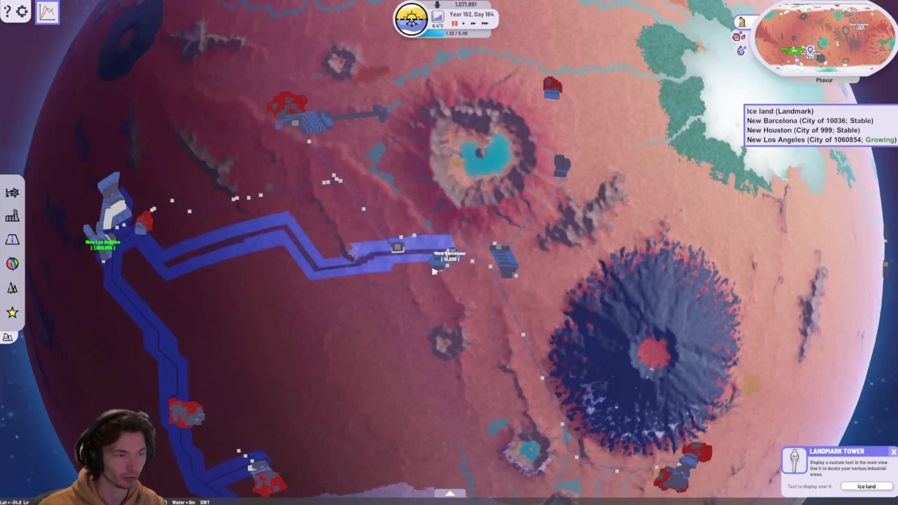
pyautogui.click(800, 140)
pyautogui.click(780, 112)
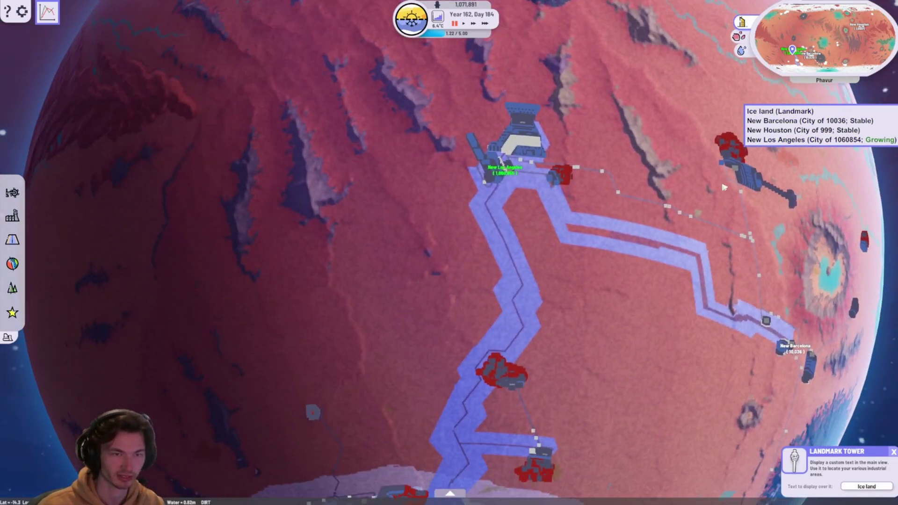
pyautogui.scroll(10, 503, 265)
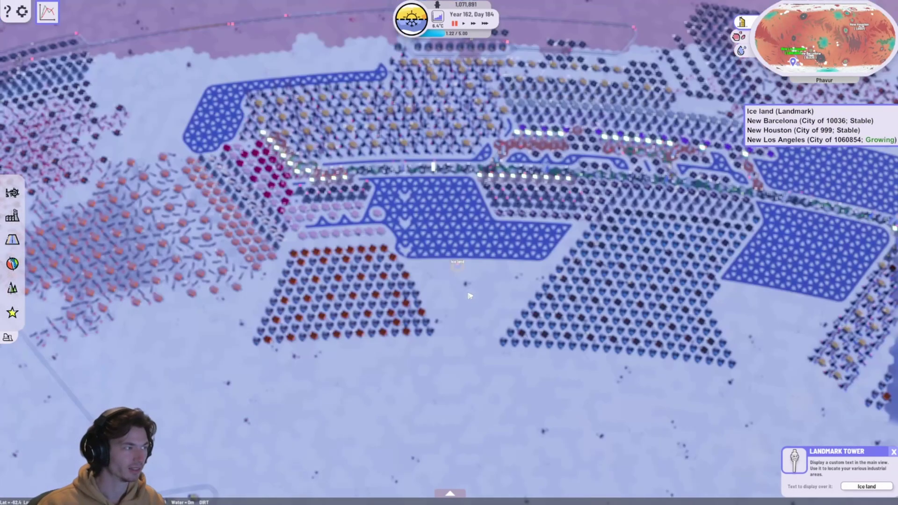
pyautogui.scroll(-10, 469, 295)
pyautogui.moveTo(488, 230); pyautogui.dragTo(428, 305)
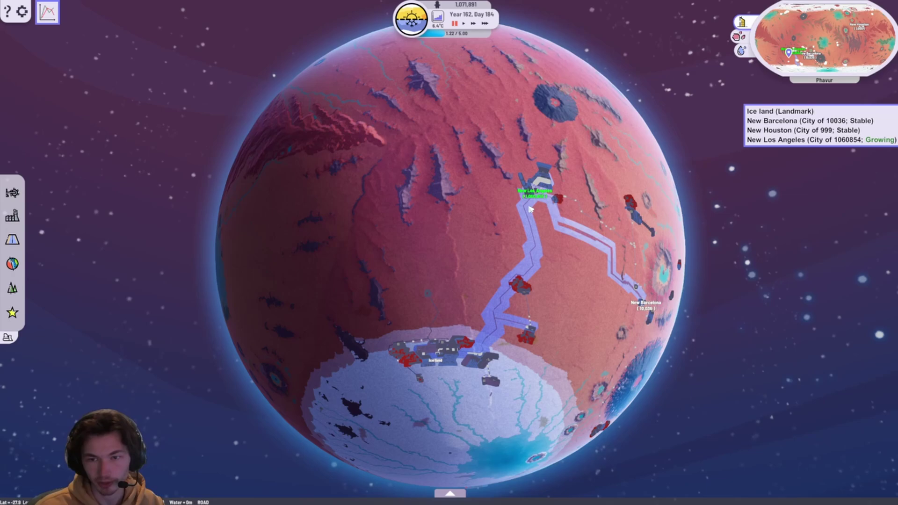
# - Open the production and consumption statistics and sort them by production speed, consumption speed and descending ratio
pyautogui.click(58, 14)
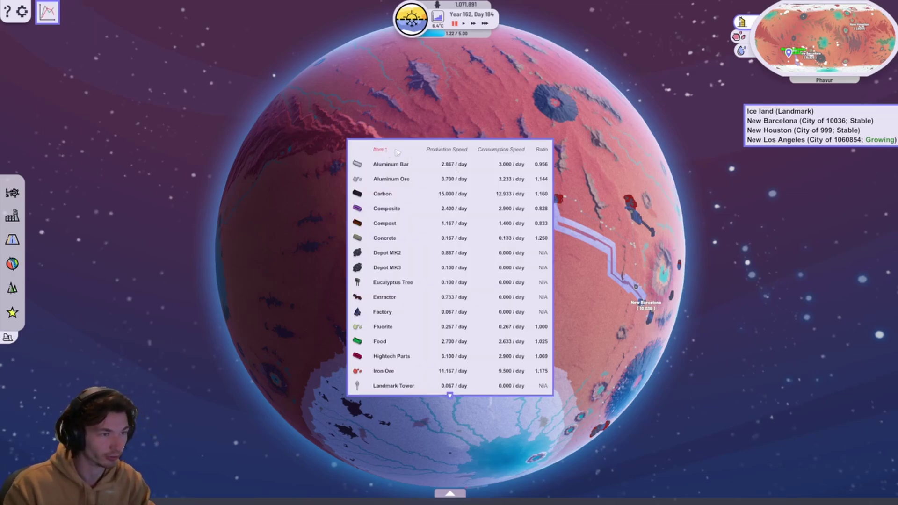
pyautogui.click(460, 151)
pyautogui.click(504, 149)
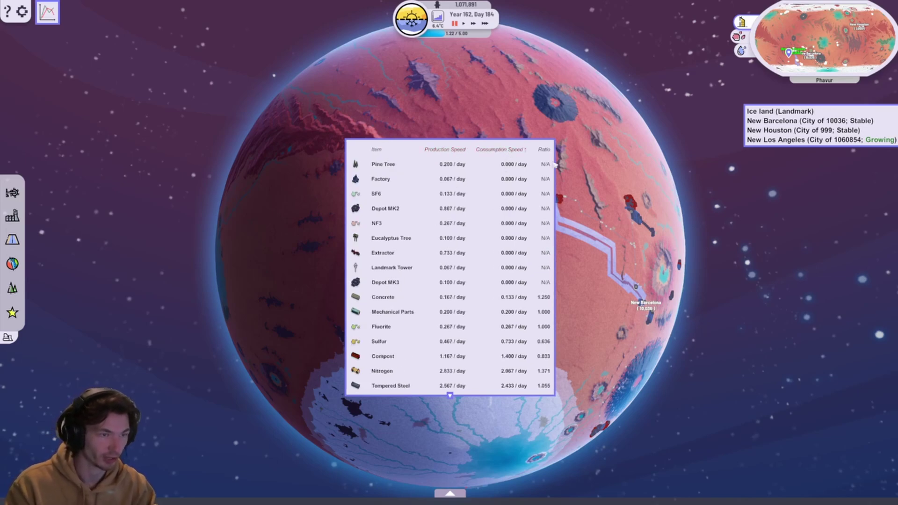
pyautogui.click(541, 150)
pyautogui.click(539, 150)
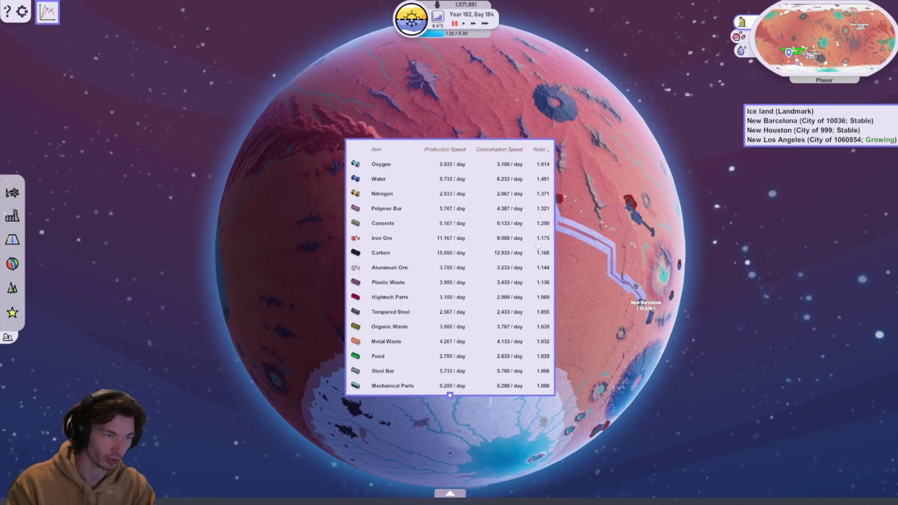
# - Sort the statistics by item name in descending order and look through the list
pyautogui.click(381, 150)
pyautogui.click(387, 152)
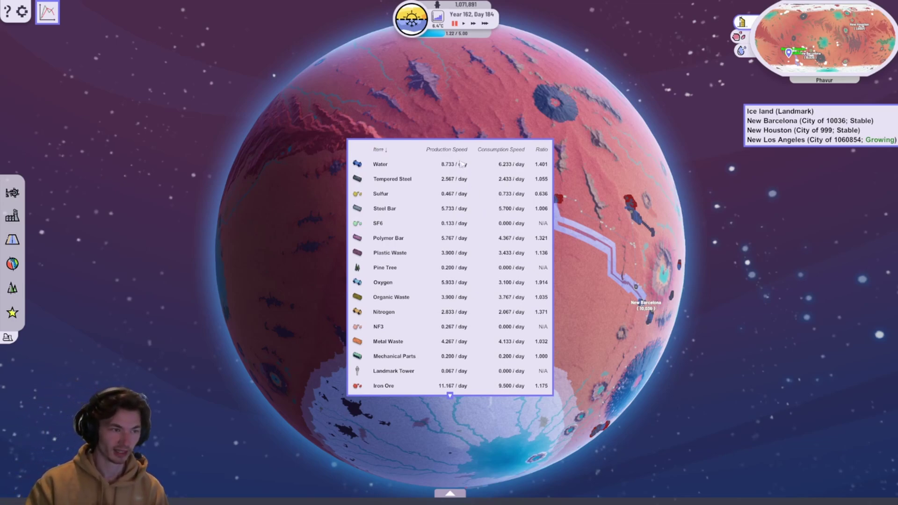
pyautogui.scroll(-3, 447, 346)
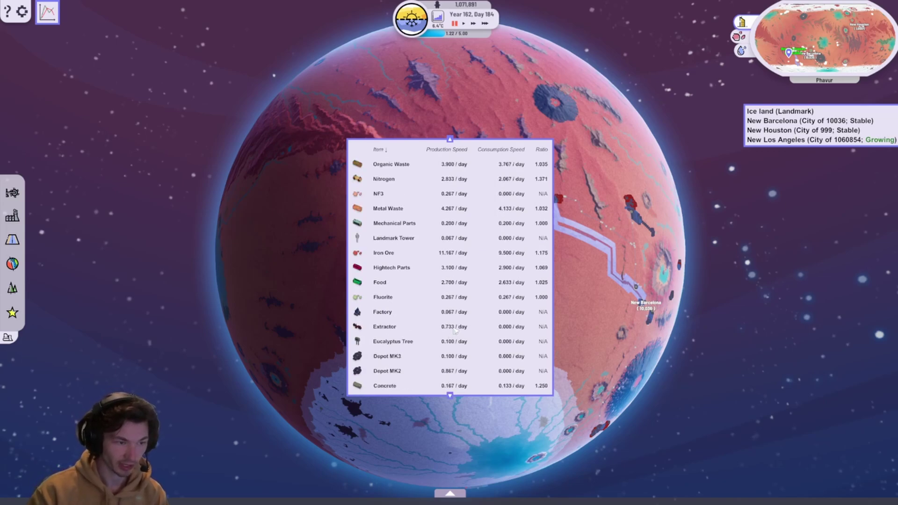
pyautogui.scroll(3, 454, 331)
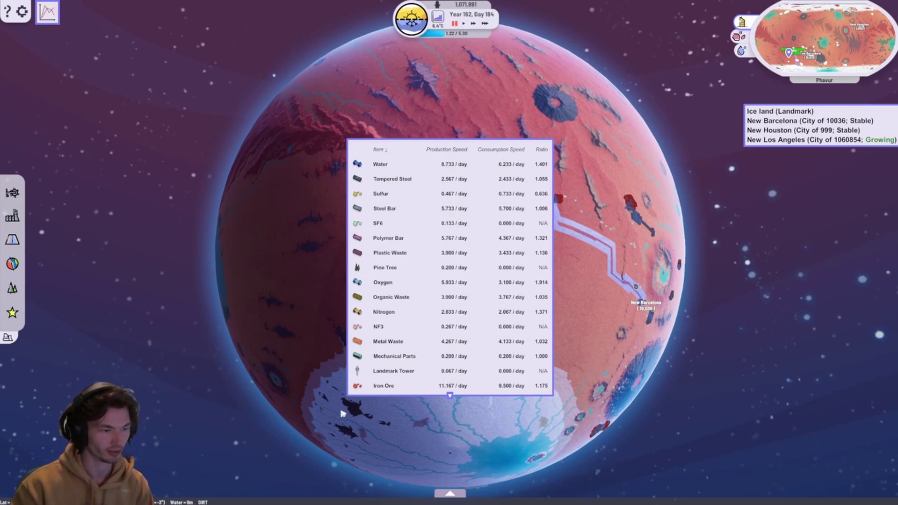
pyautogui.moveTo(331, 164); pyautogui.dragTo(260, 305)
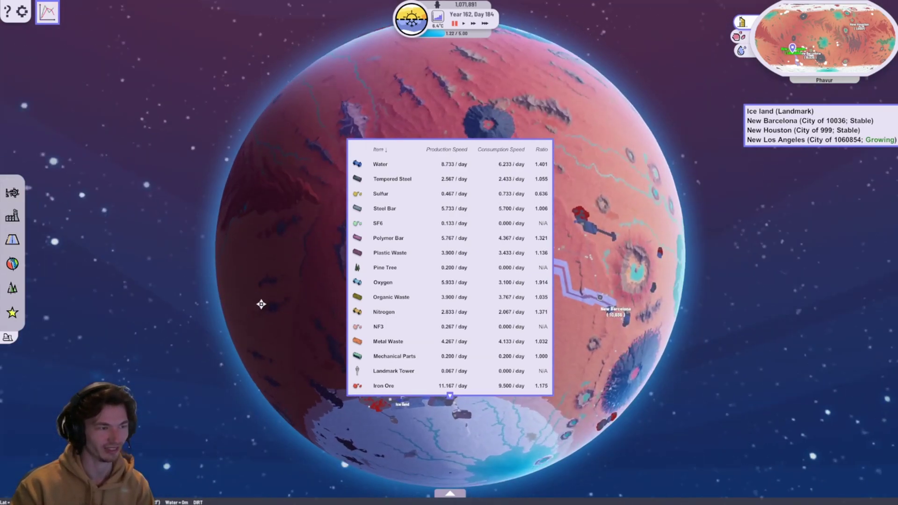
# - Toggle the statistics panel off and on, leave it closed, and return to the planet view around New Los Angeles
pyautogui.click(48, 21)
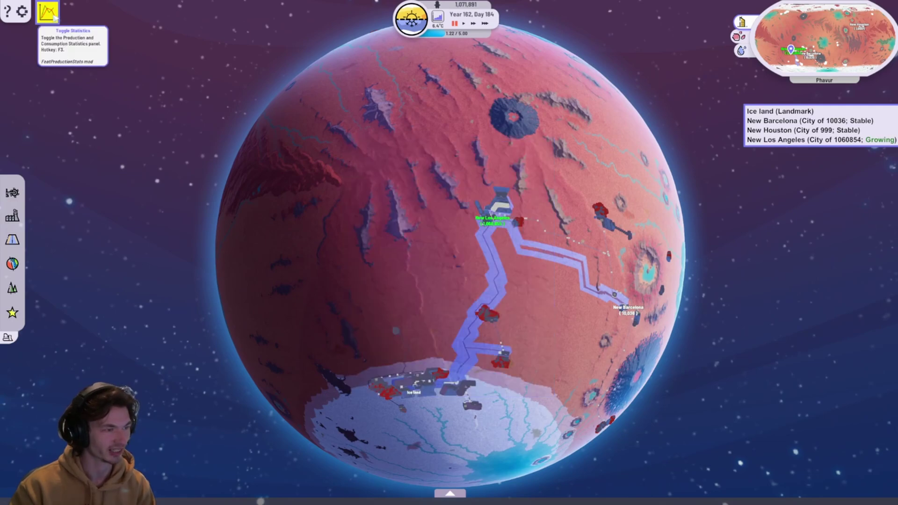
pyautogui.click(48, 21)
pyautogui.click(49, 21)
pyautogui.click(48, 21)
pyautogui.click(49, 21)
pyautogui.click(776, 139)
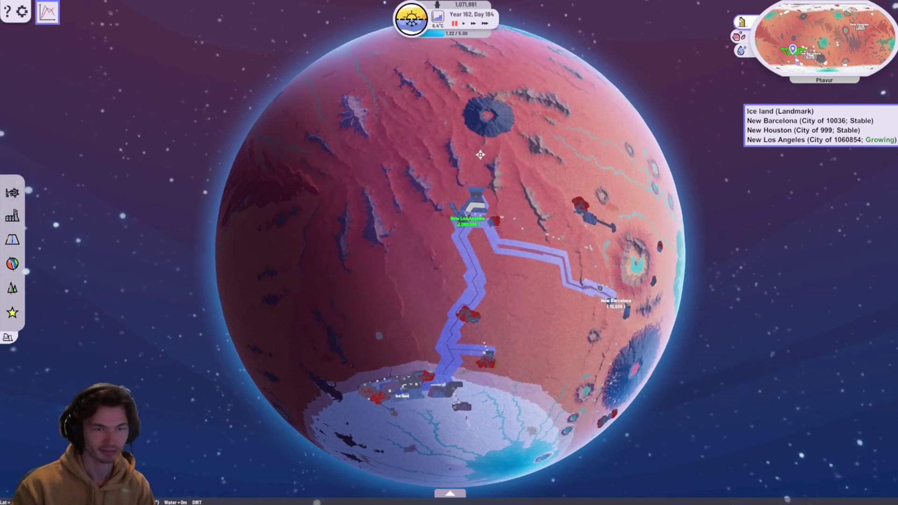
pyautogui.moveTo(437, 280); pyautogui.dragTo(417, 304)
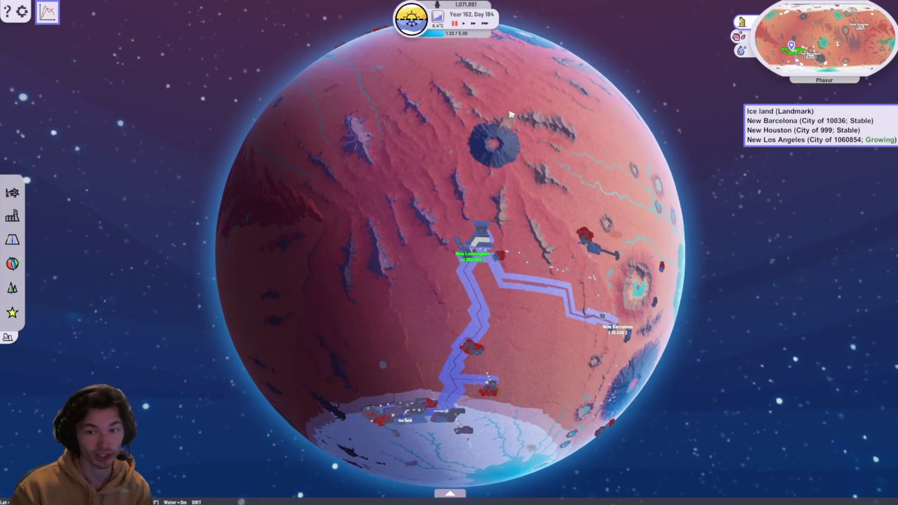
# - Quit the saved game and exit Plan B: Terraform to the desktop
pyautogui.press('Escape')
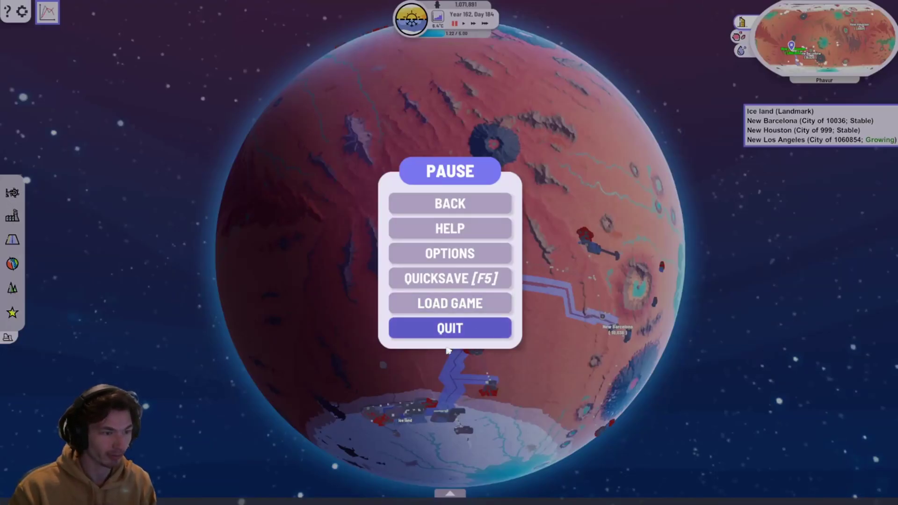
pyautogui.click(461, 328)
pyautogui.click(100, 338)
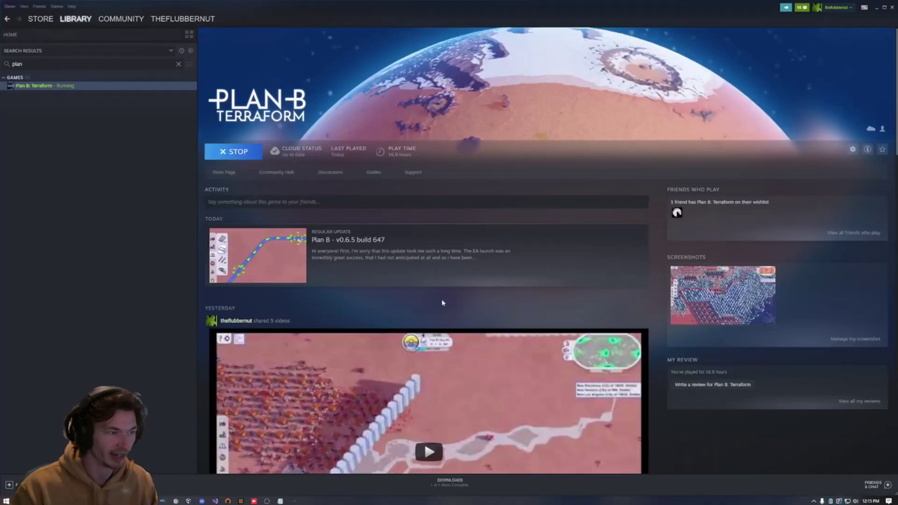
# - Copy the Plan B Mod pack link from the mod links text file and open it in the browser
pyautogui.click(280, 501)
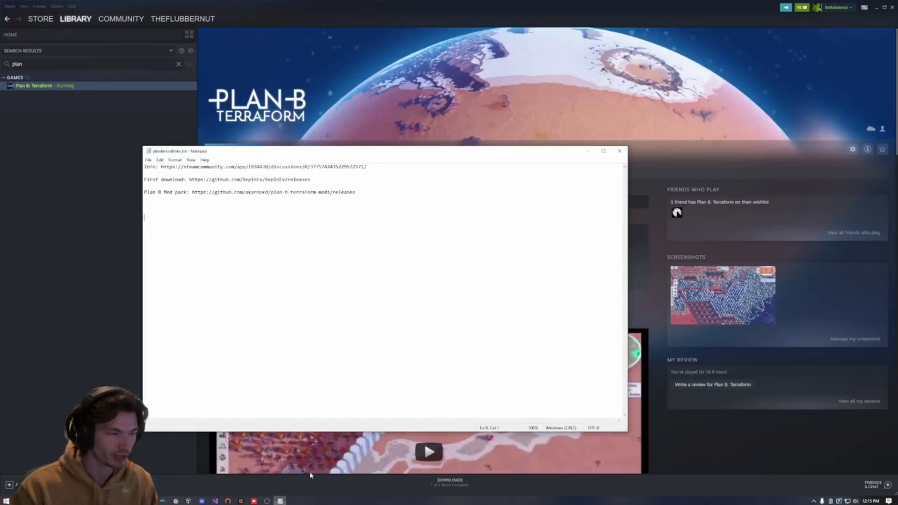
pyautogui.moveTo(192, 192); pyautogui.dragTo(370, 191)
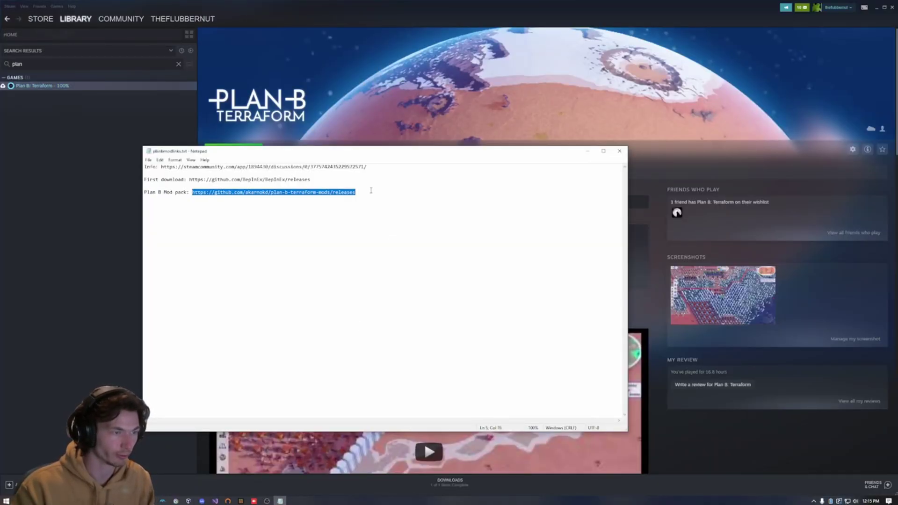
pyautogui.hotkey('ctrl', 'c')
pyautogui.click(226, 23)
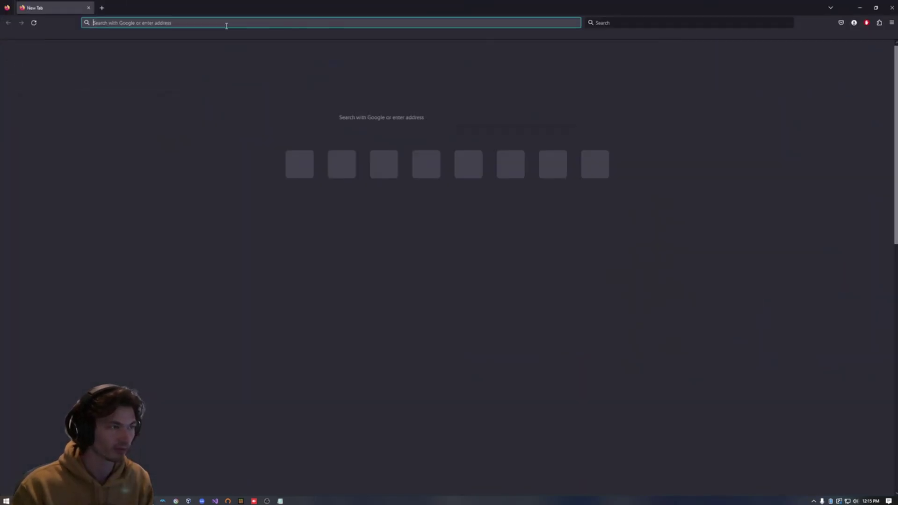
pyautogui.hotkey('ctrl', 'v')
pyautogui.press('Return')
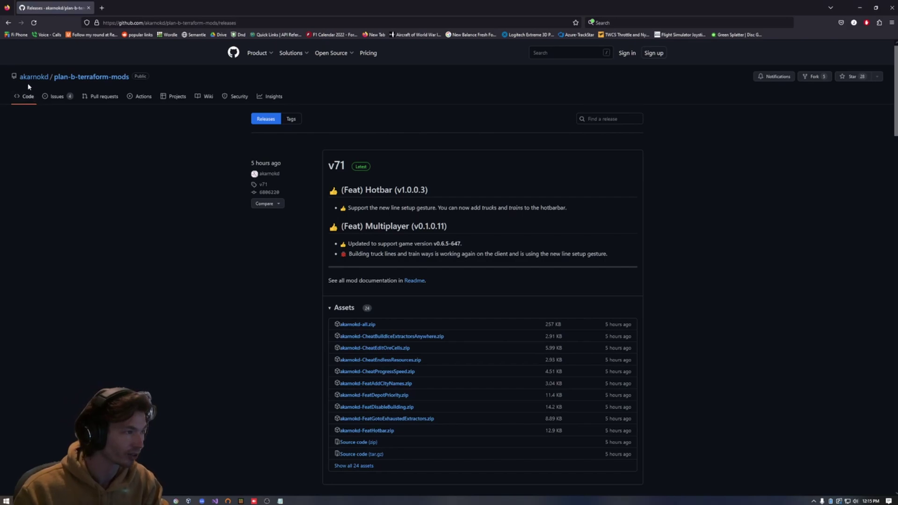
# - Look through the plan-b-terraform-mods releases and highlight the Multiplayer (v0.1.0.10) heading in the v70 notes
pyautogui.moveTo(32, 81)
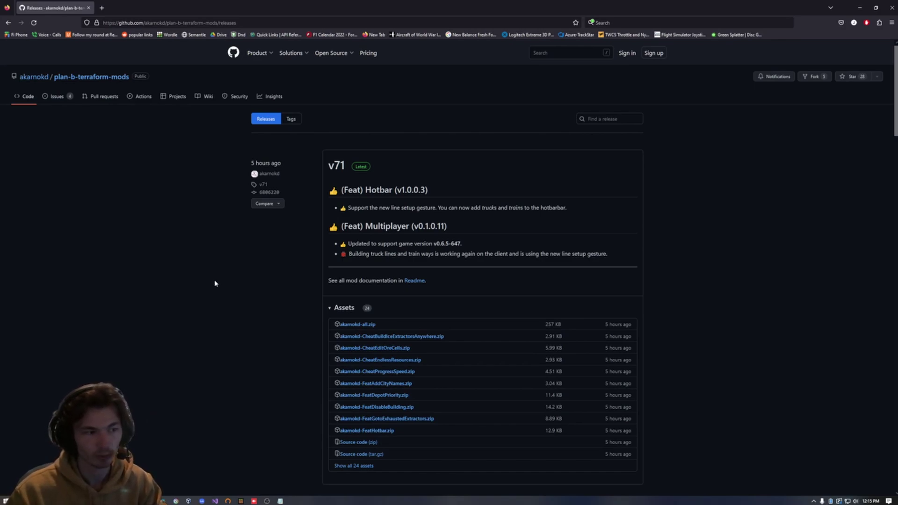
pyautogui.scroll(-10, 210, 293)
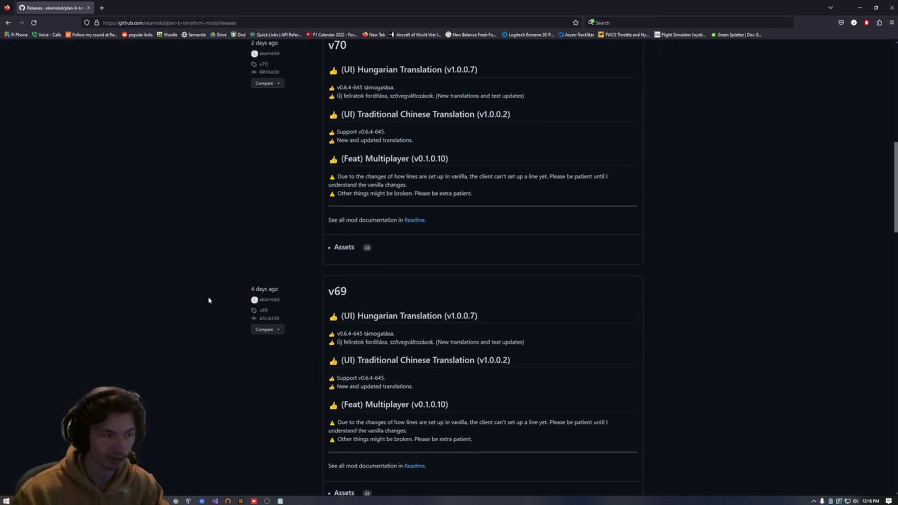
pyautogui.scroll(2, 188, 296)
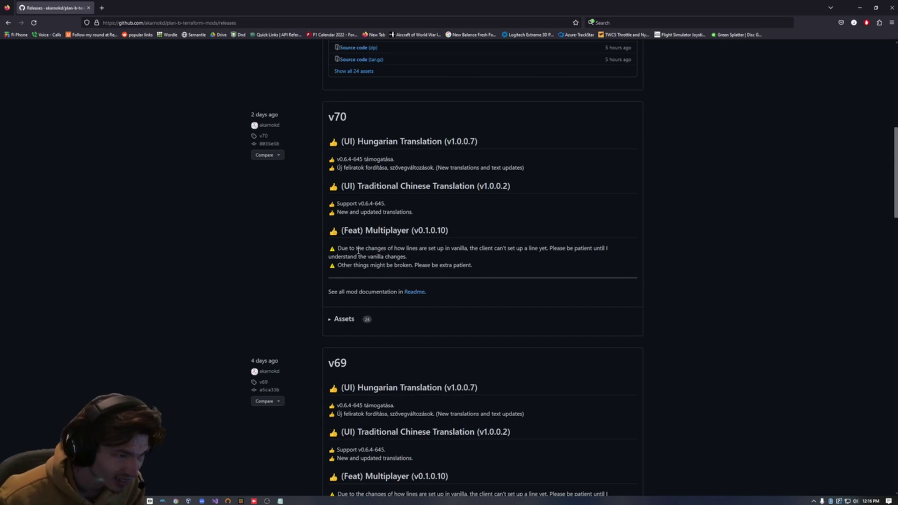
pyautogui.moveTo(363, 231); pyautogui.dragTo(451, 231)
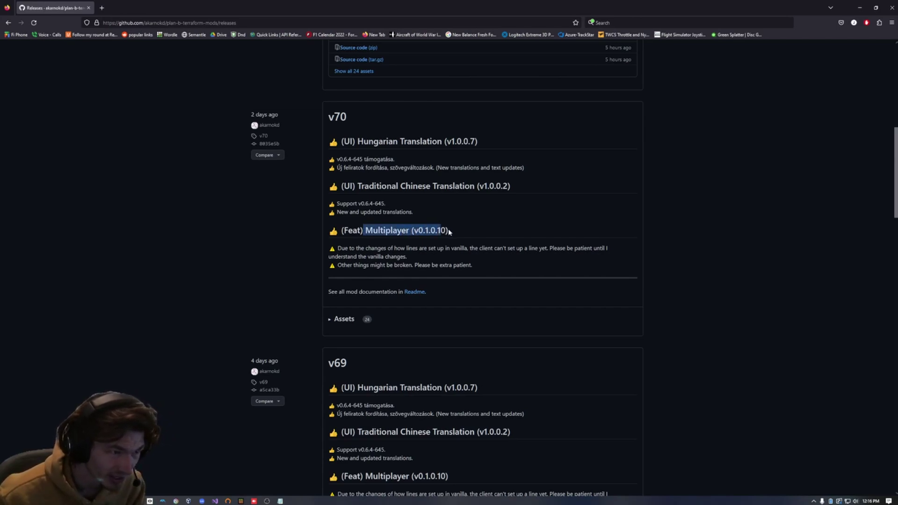
pyautogui.tripleClick(350, 231)
pyautogui.click(350, 231)
pyautogui.tripleClick(350, 232)
pyautogui.tripleClick(402, 230)
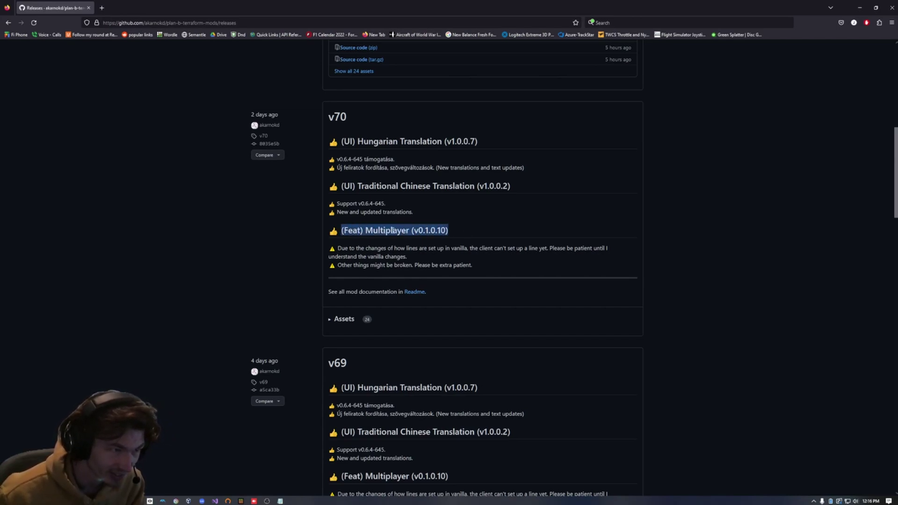
pyautogui.tripleClick(407, 229)
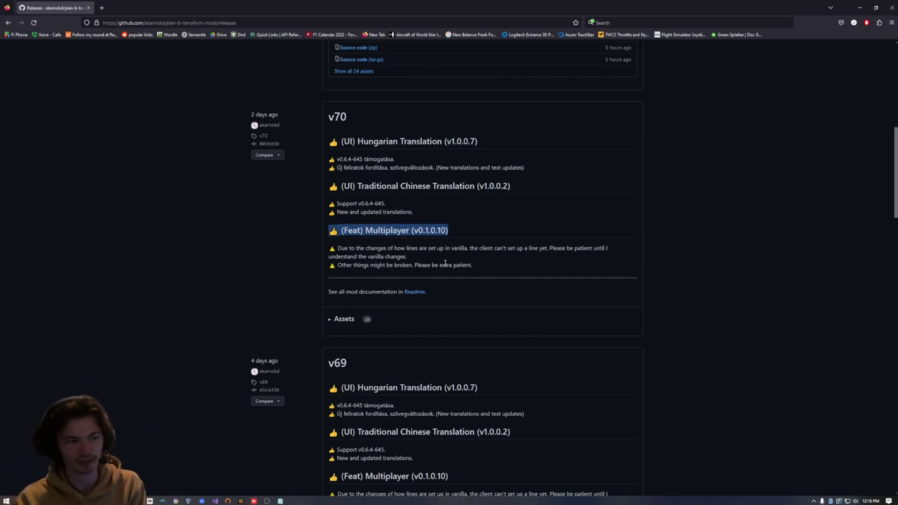
pyautogui.click(498, 273)
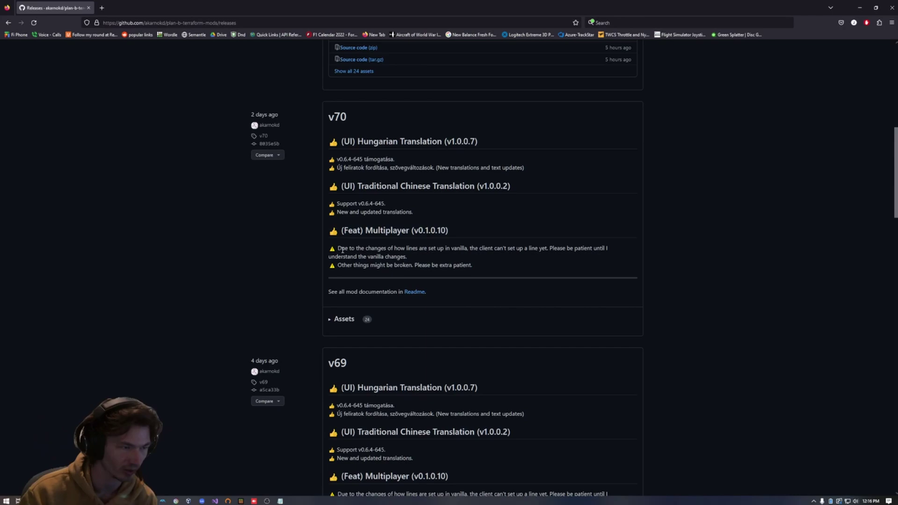
# - Read the warnings under the v70 Multiplayer mod and return to the latest release, v71
pyautogui.moveTo(343, 250); pyautogui.dragTo(377, 257)
pyautogui.doubleClick(395, 257)
pyautogui.click(505, 270)
pyautogui.moveTo(505, 270); pyautogui.dragTo(382, 257)
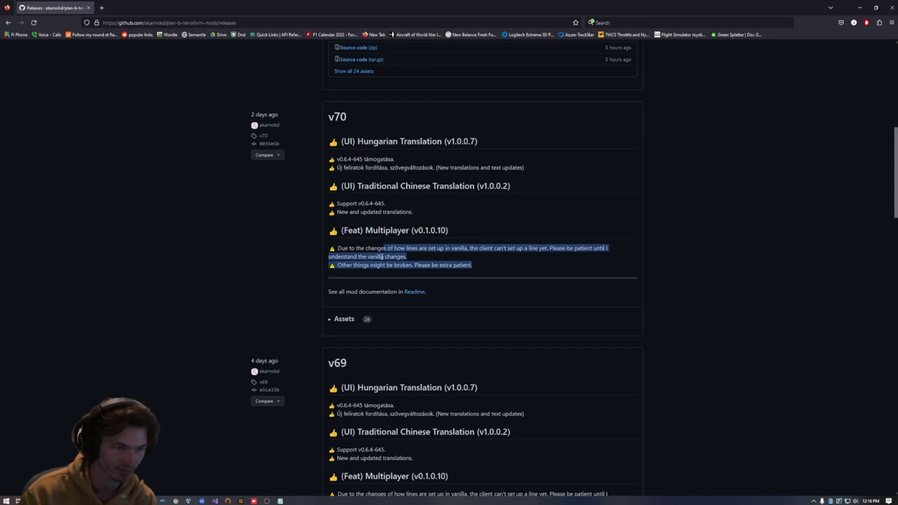
pyautogui.click(382, 257)
pyautogui.scroll(8, 221, 437)
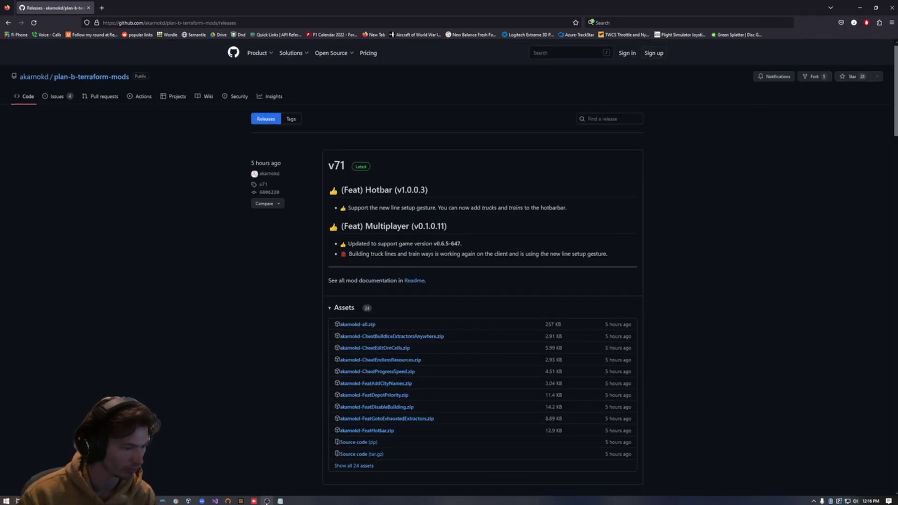
pyautogui.click(267, 501)
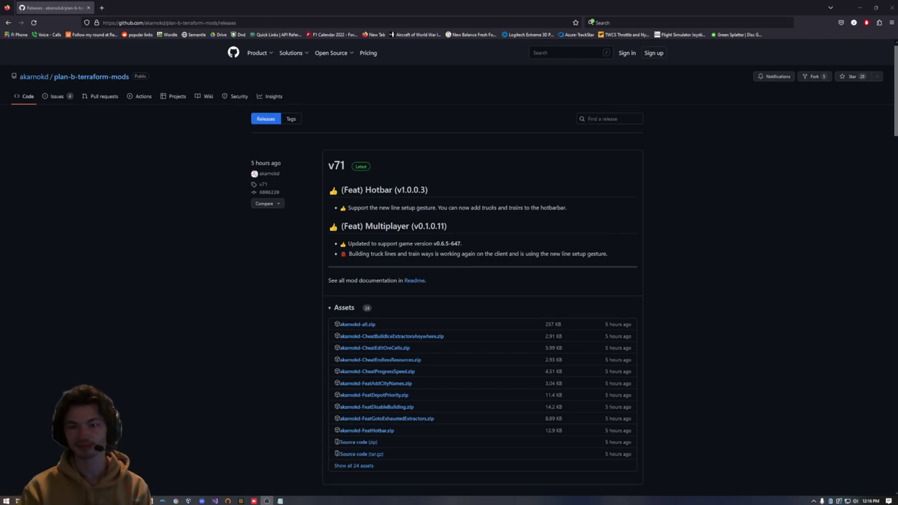